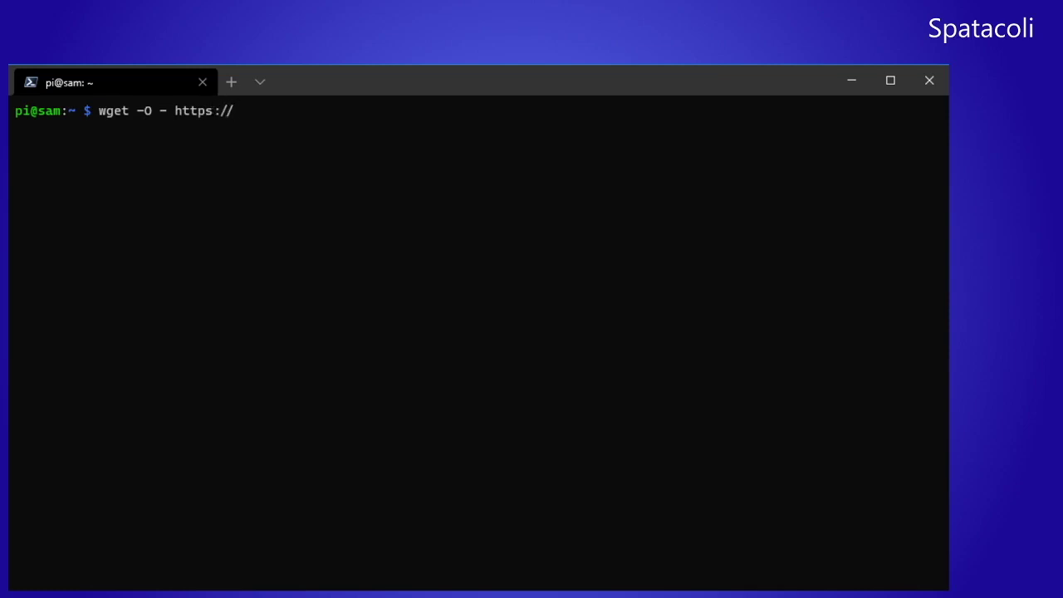
Complete the wget command with github.com/OpenMediaVault-Plugin-Developers/installScript/raw/master/install, pipe it to sudo bash, and run it
type("github.com/OpenMed")
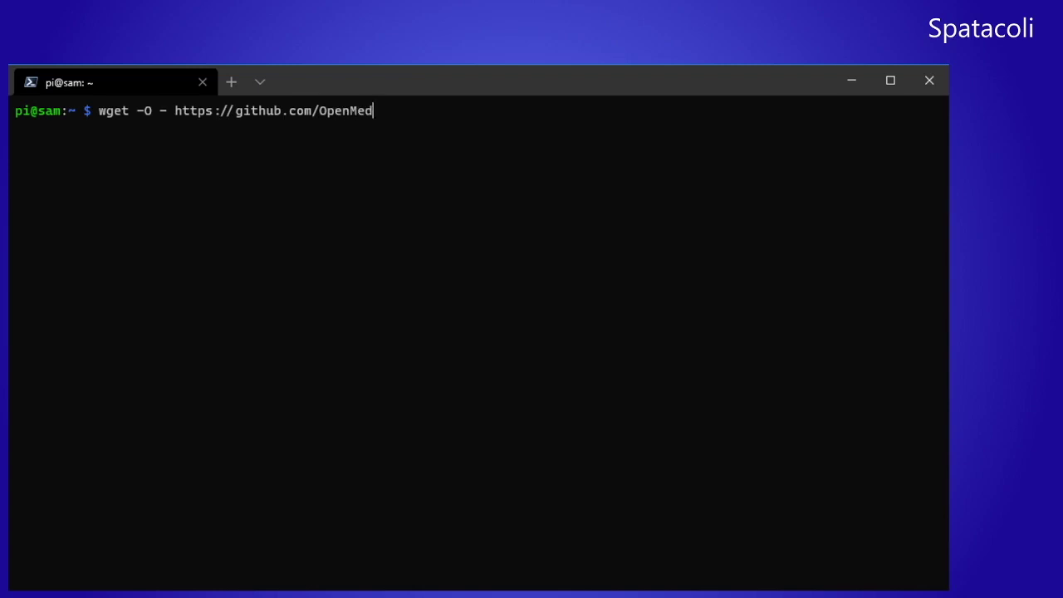
type("iaVault-Plugin")
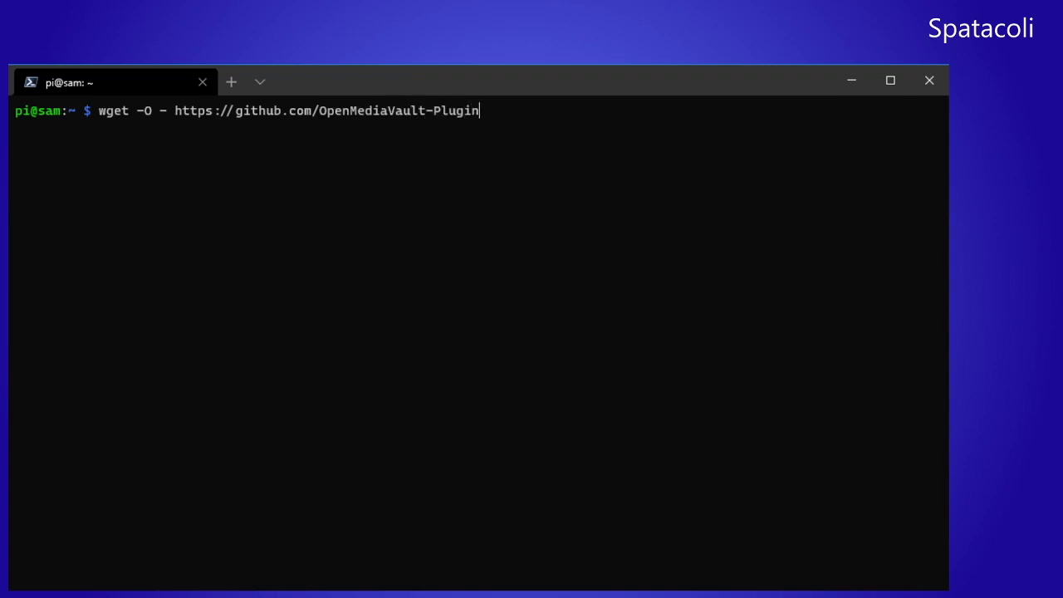
type("-Developers/i")
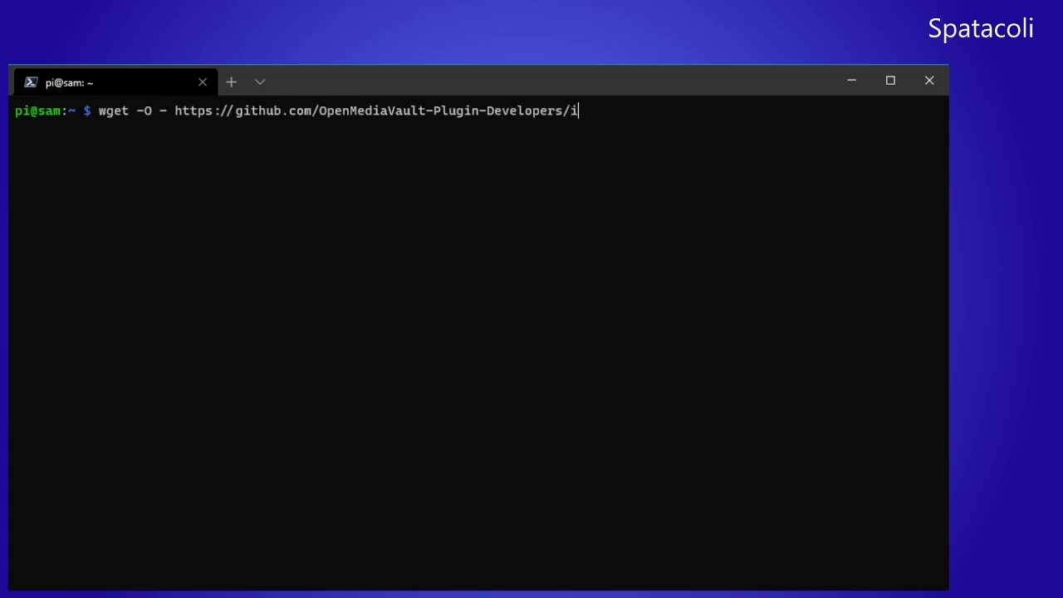
type("nstallScript/raw")
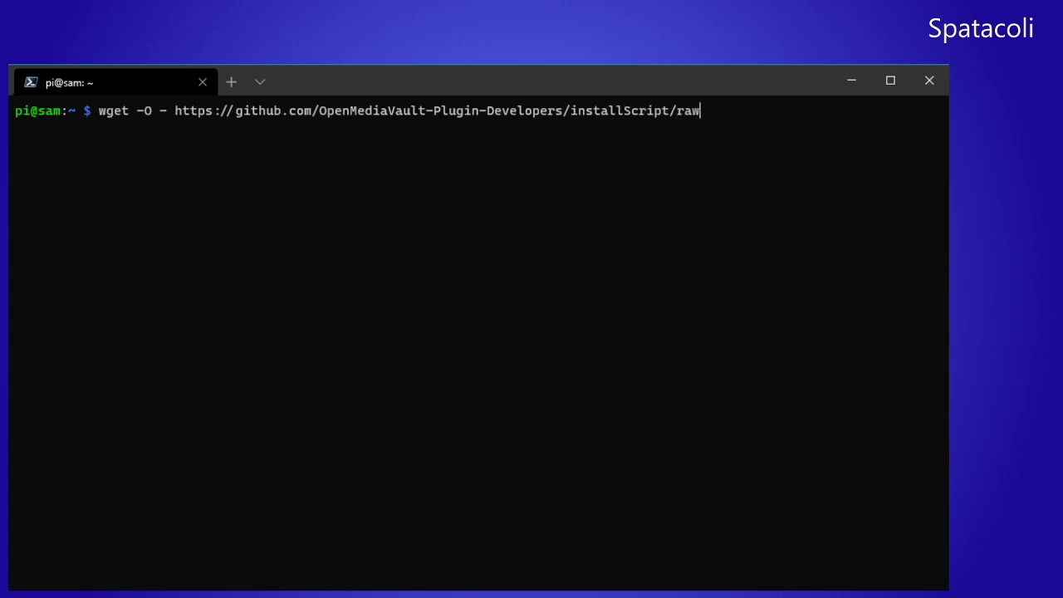
type("/master/install | ")
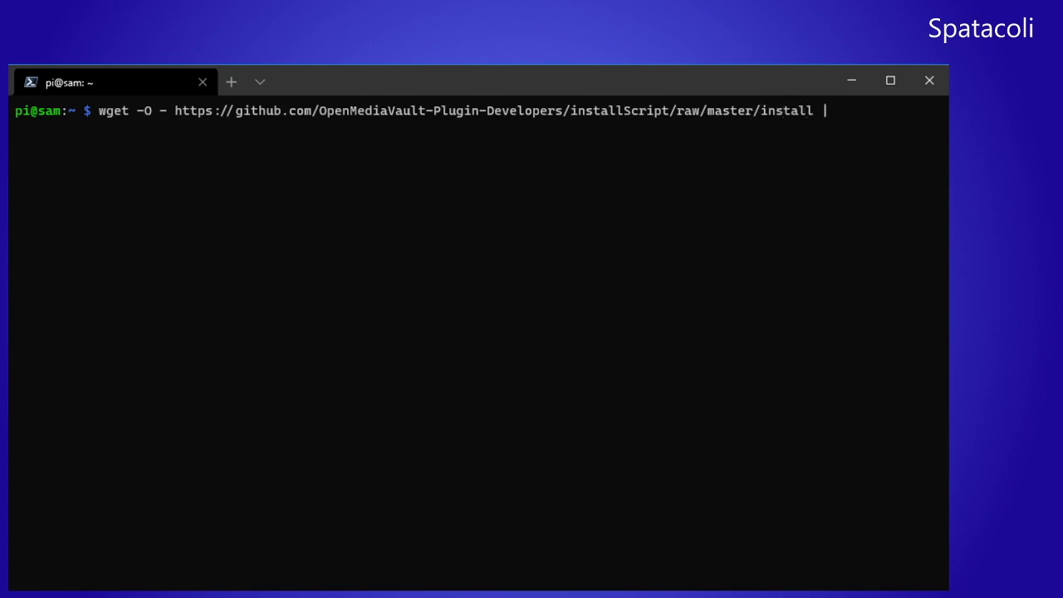
type("sudo bash")
key("Return")
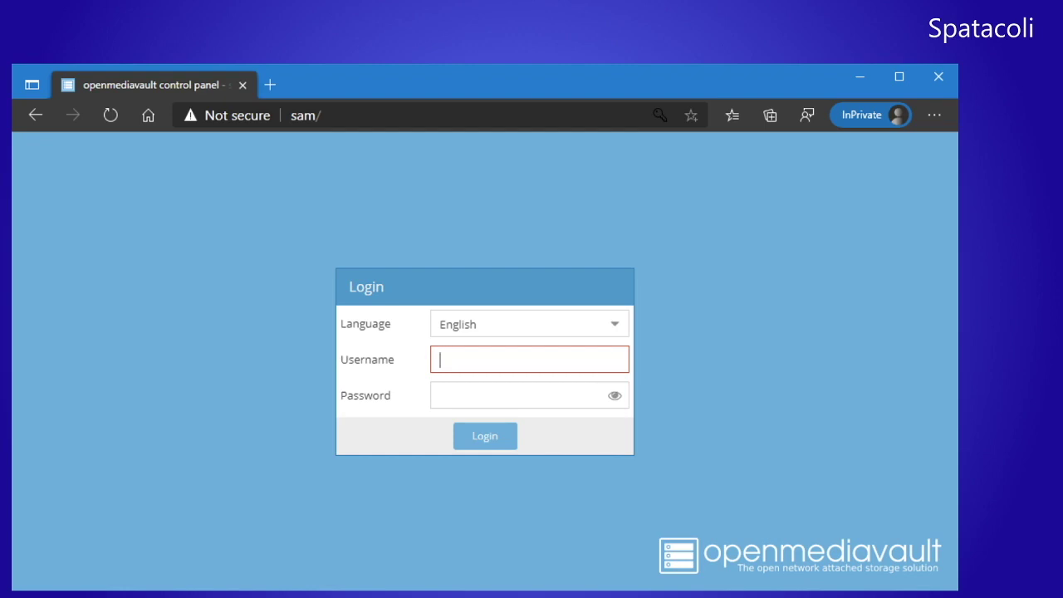
Switch to the openmediavault control panel and log in as admin with the account password
type("admin")
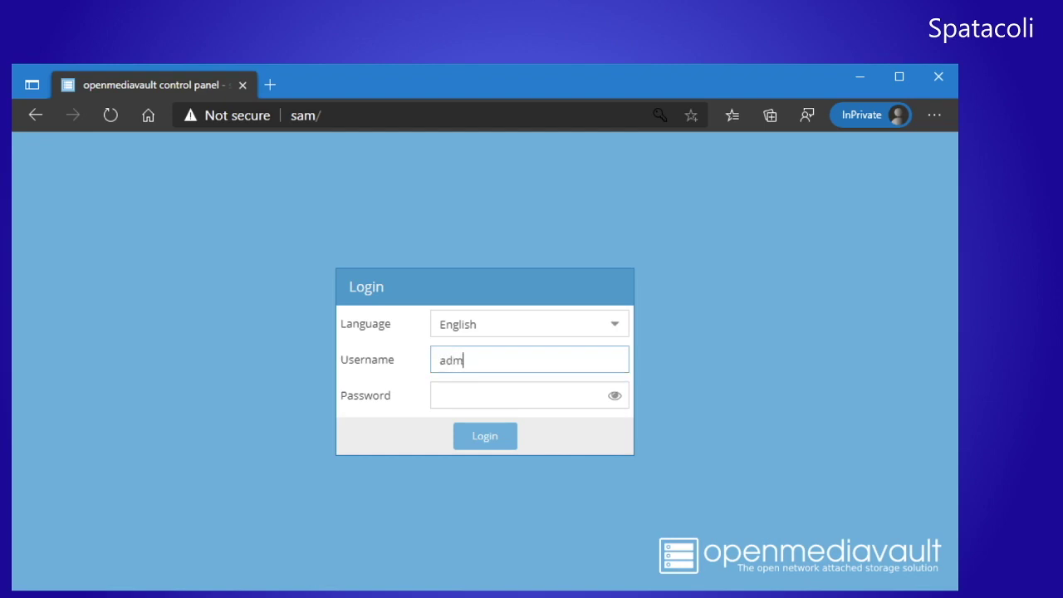
key("Tab")
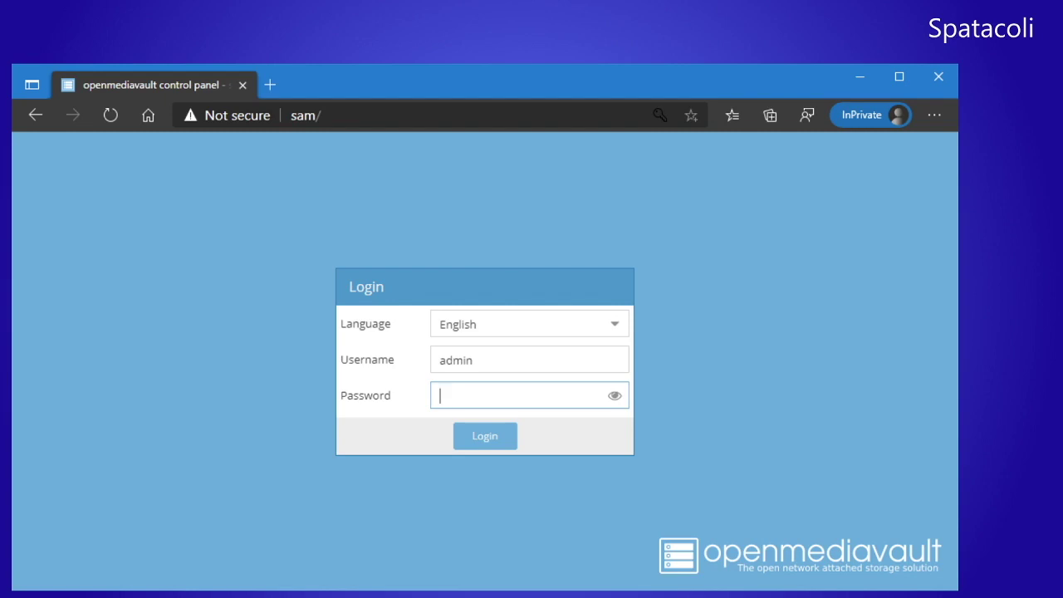
type("•••••••••••••")
key("Return")
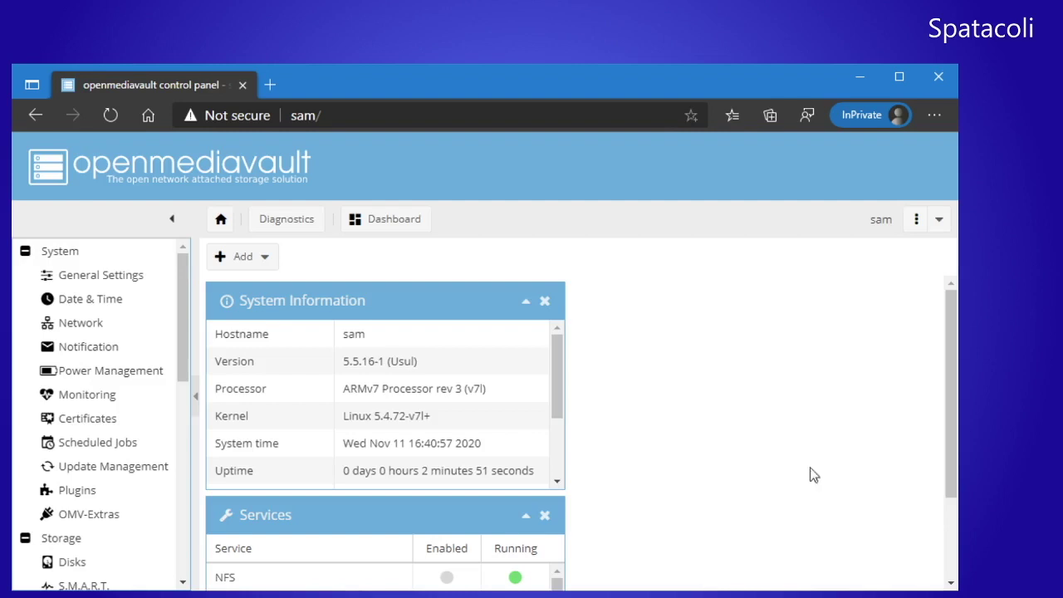
Enter and confirm a new web administrator password in the general settings, and save it
scroll(806, 434, "down", 2)
scroll(807, 442, "up", 2)
left_click(124, 280)
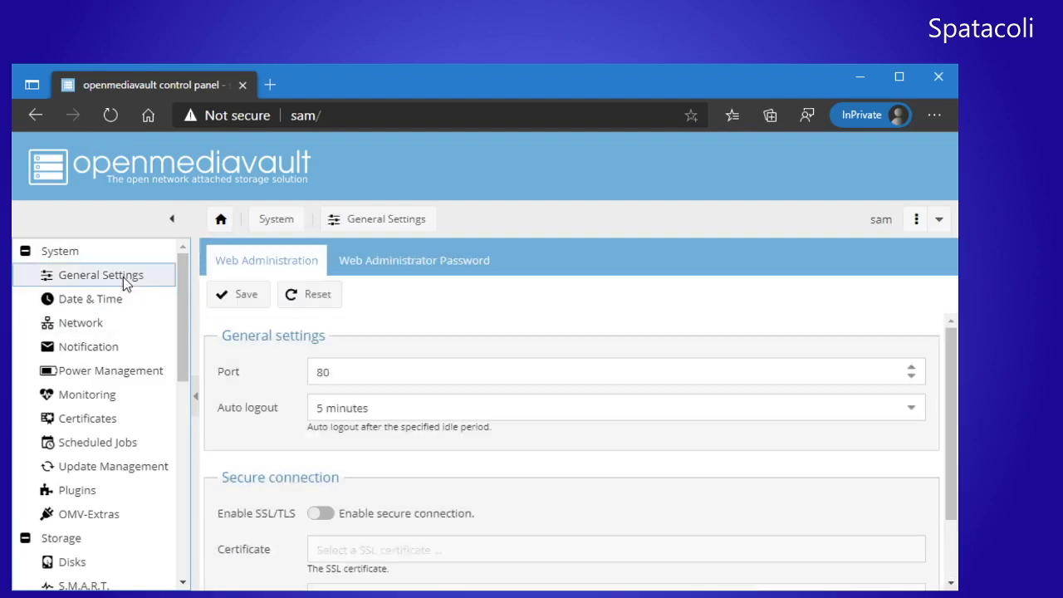
left_click(423, 264)
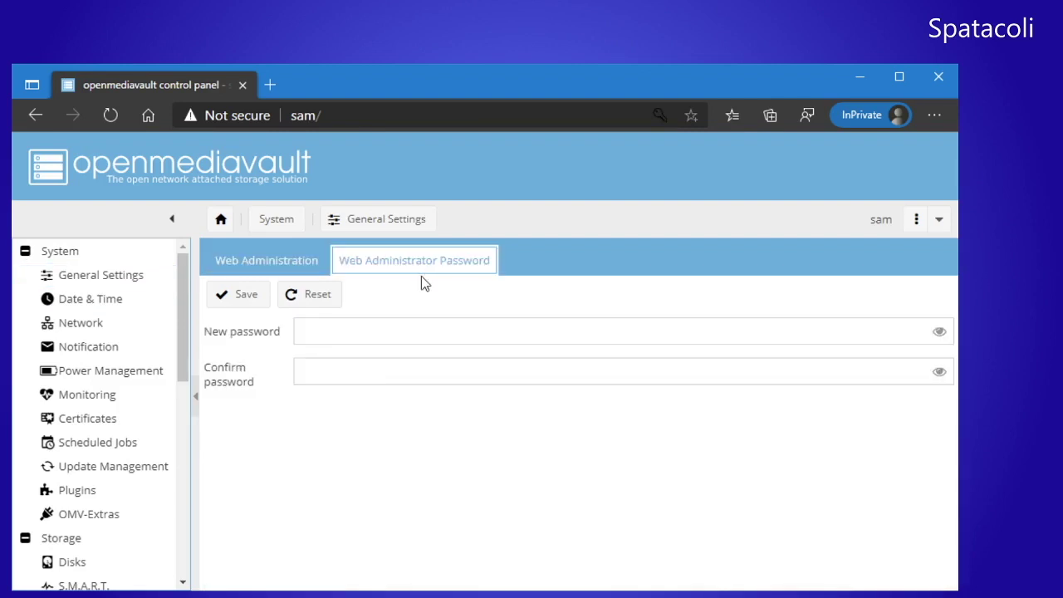
left_click(410, 331)
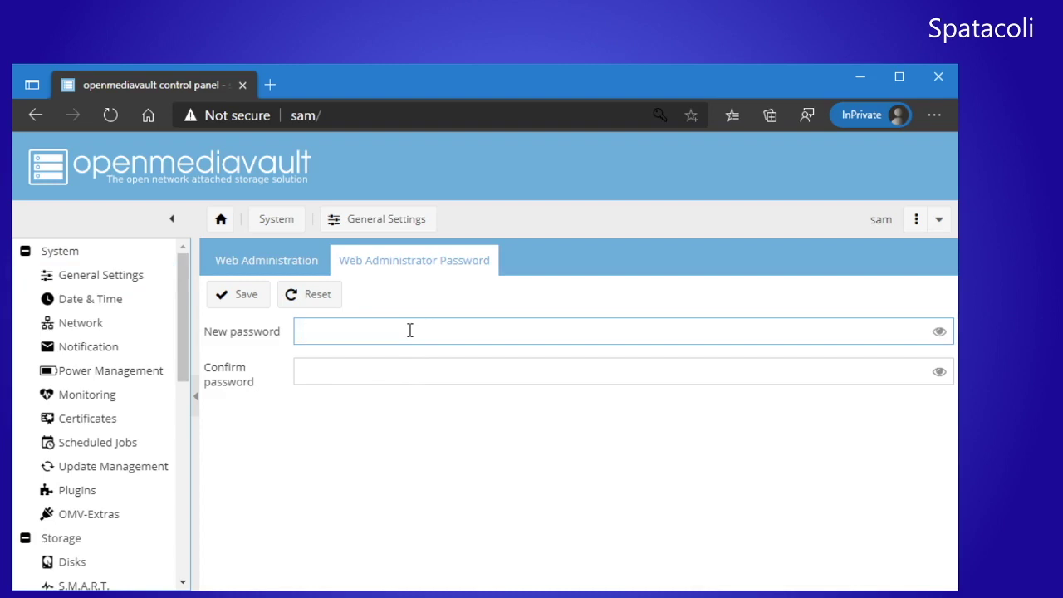
type("********")
key("Tab")
type("********")
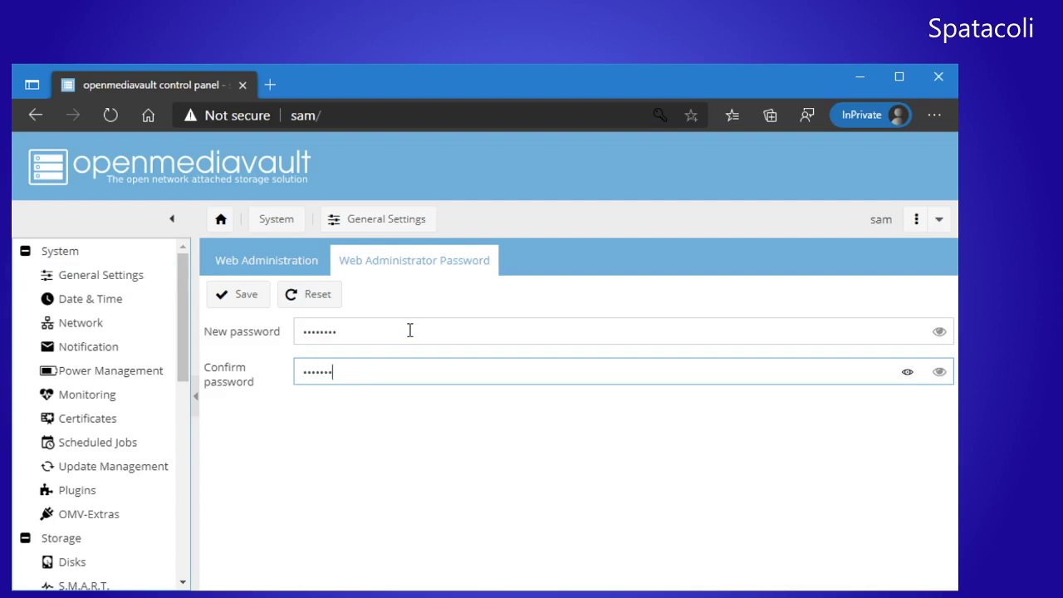
left_click(233, 299)
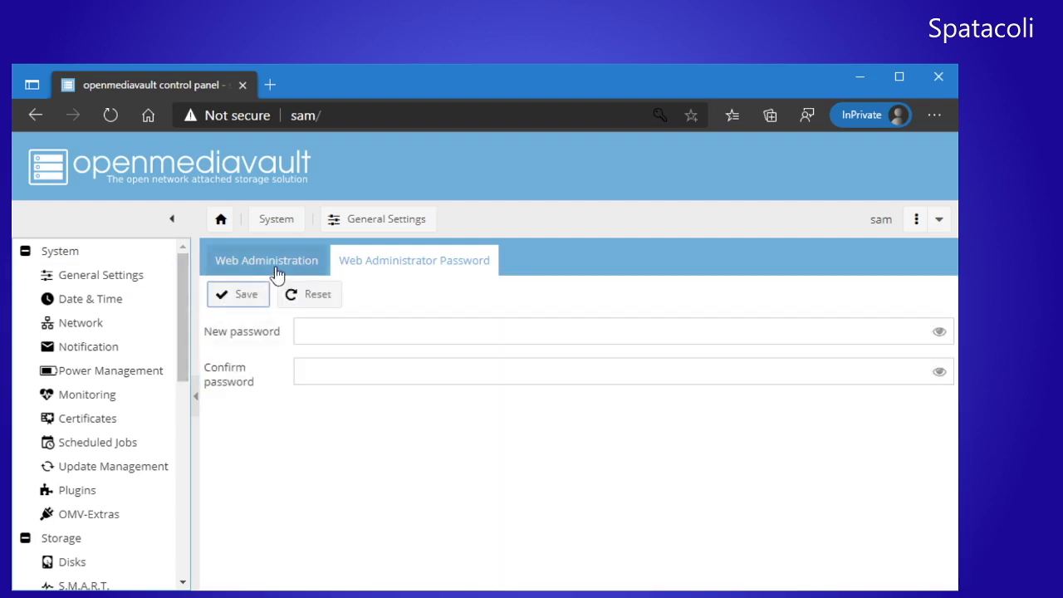
Set the web administration auto logout to 60 minutes, then save and apply the configuration change
left_click(277, 275)
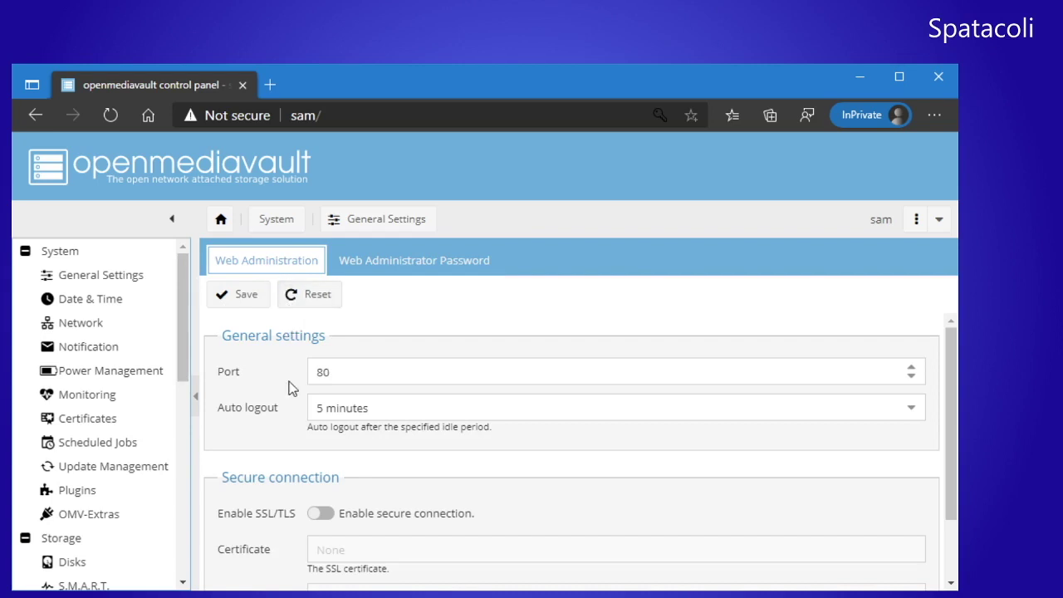
left_click(914, 408)
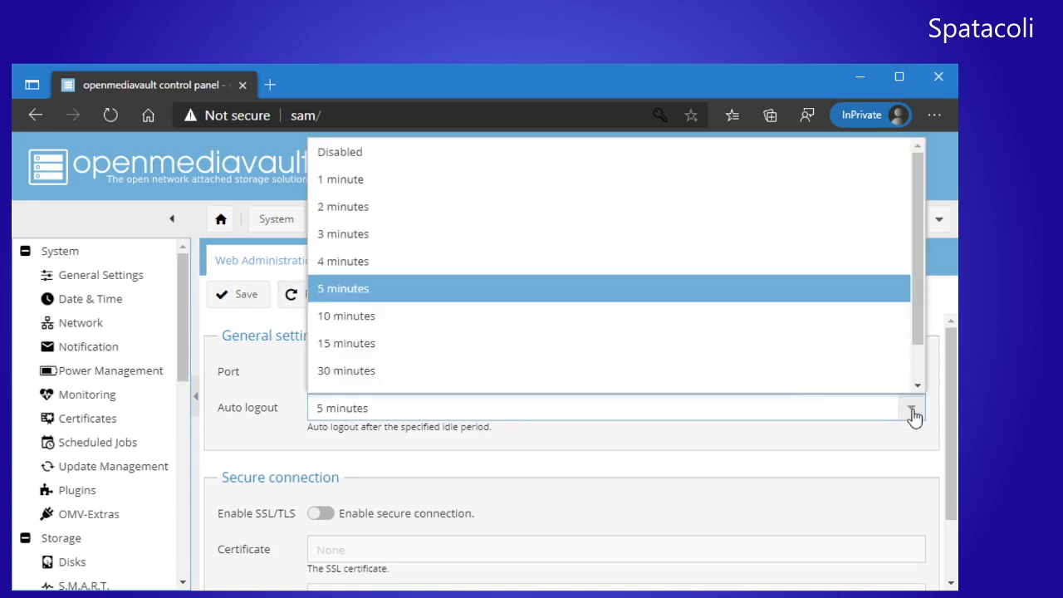
scroll(742, 368, "down", 1)
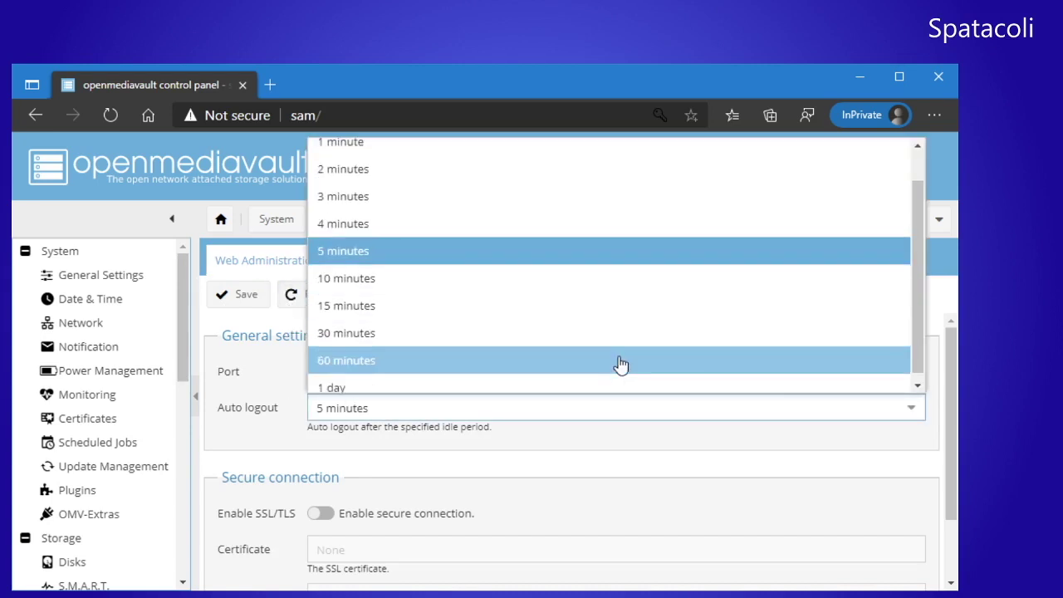
left_click(622, 363)
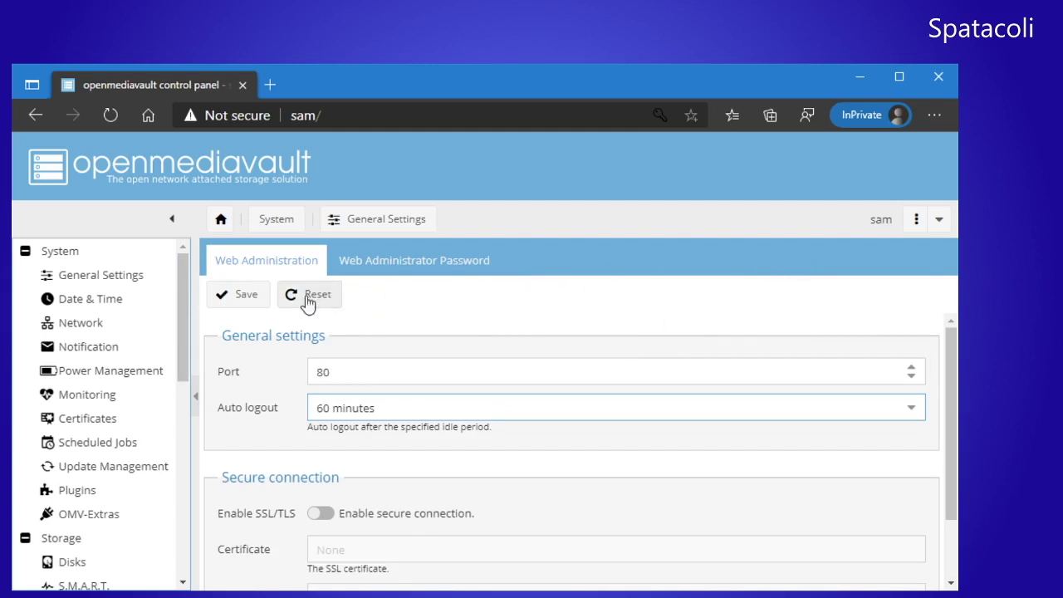
left_click(229, 304)
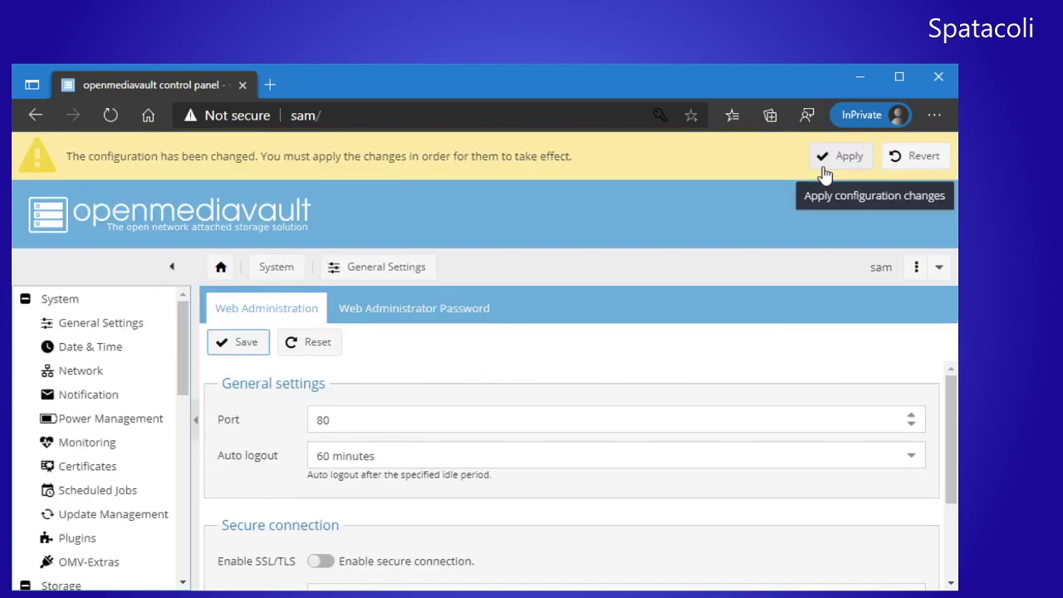
left_click(824, 166)
left_click(456, 405)
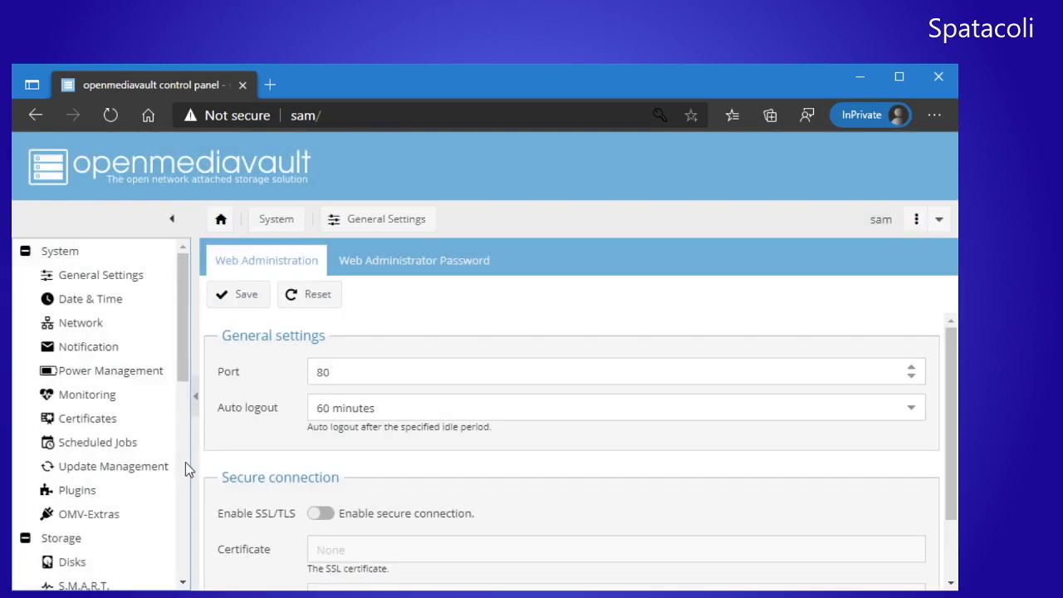
Select all available package updates in Update Management and install them, closing the installation log when done
left_click(158, 468)
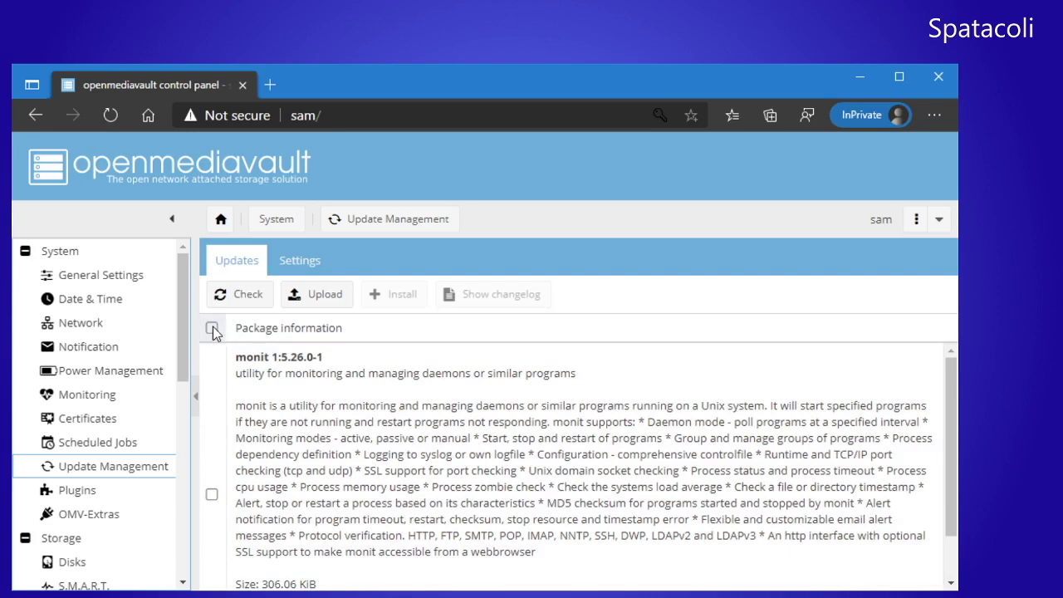
left_click(213, 329)
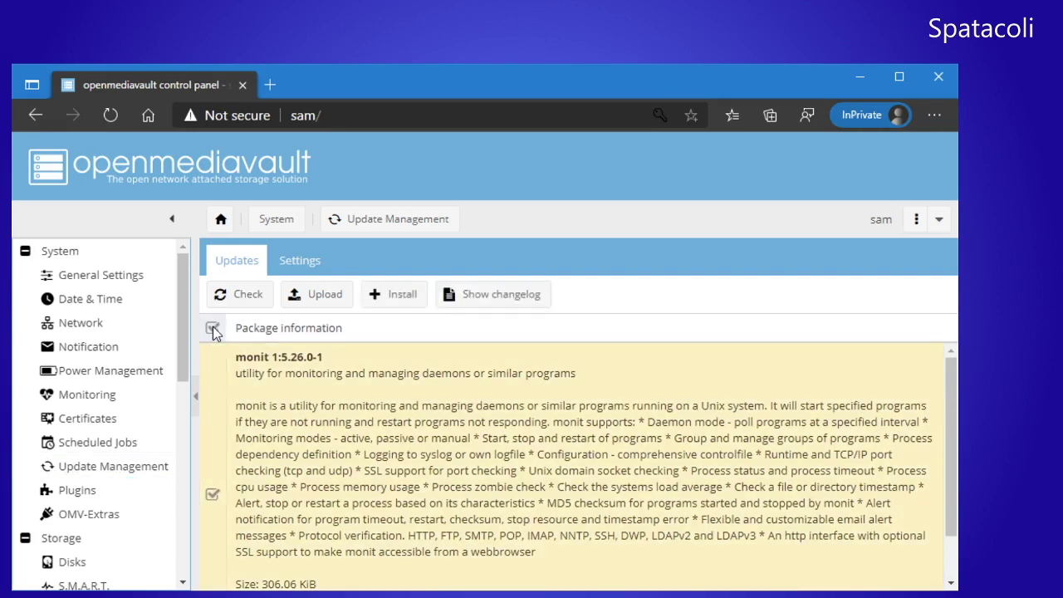
left_click(402, 296)
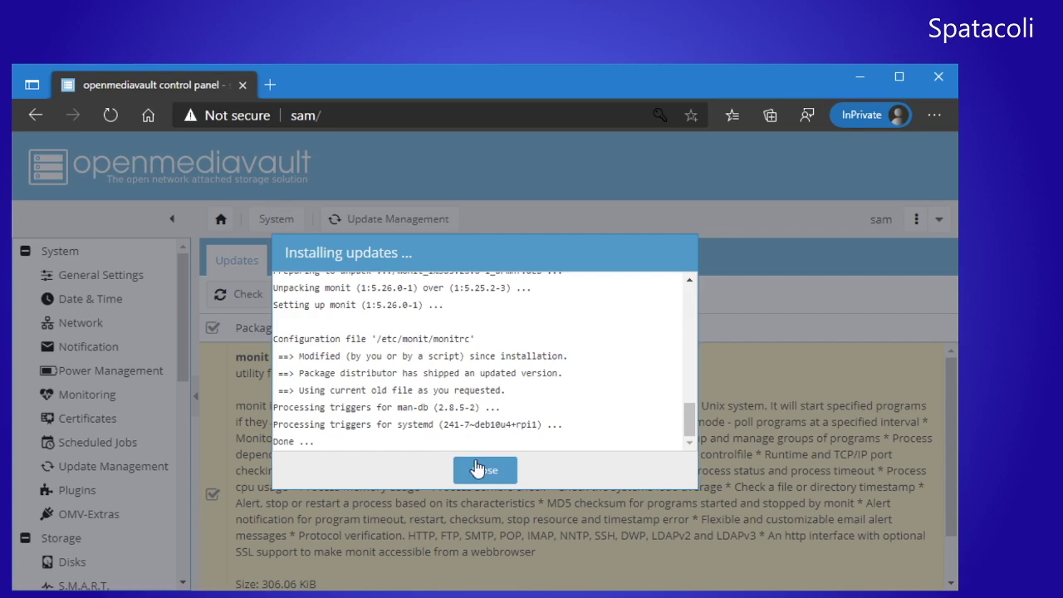
left_click(477, 465)
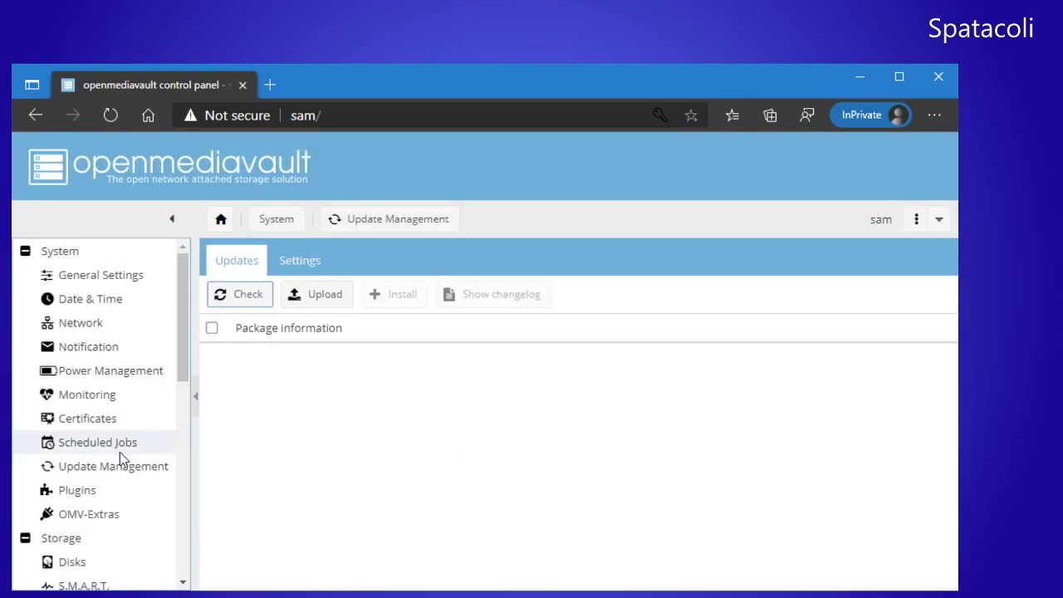
Browse the list of available openmediavault plugins in the Admin and Backup sections
left_click(95, 492)
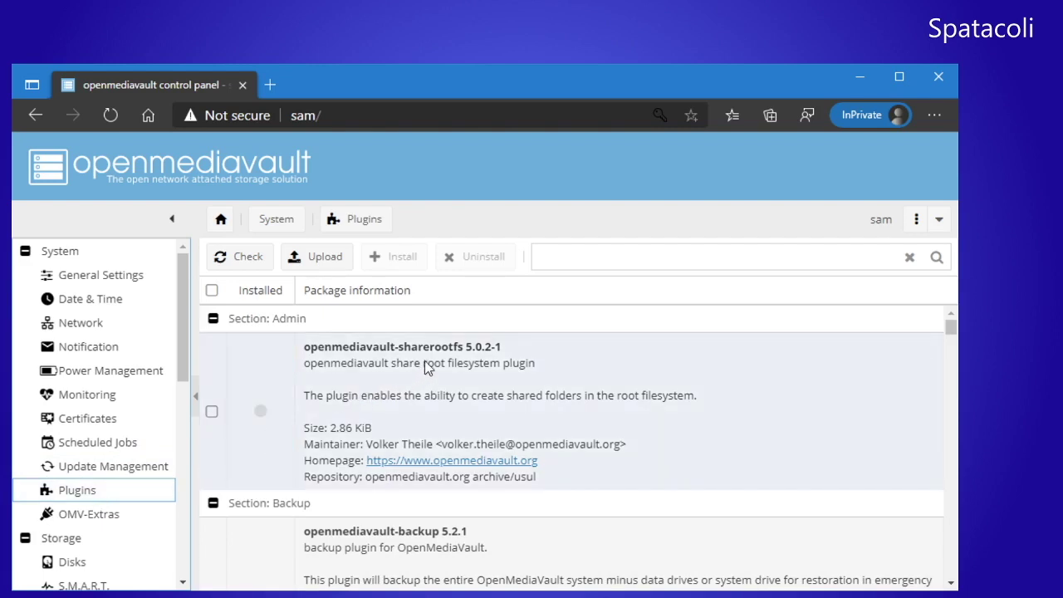
scroll(425, 368, "down", 2)
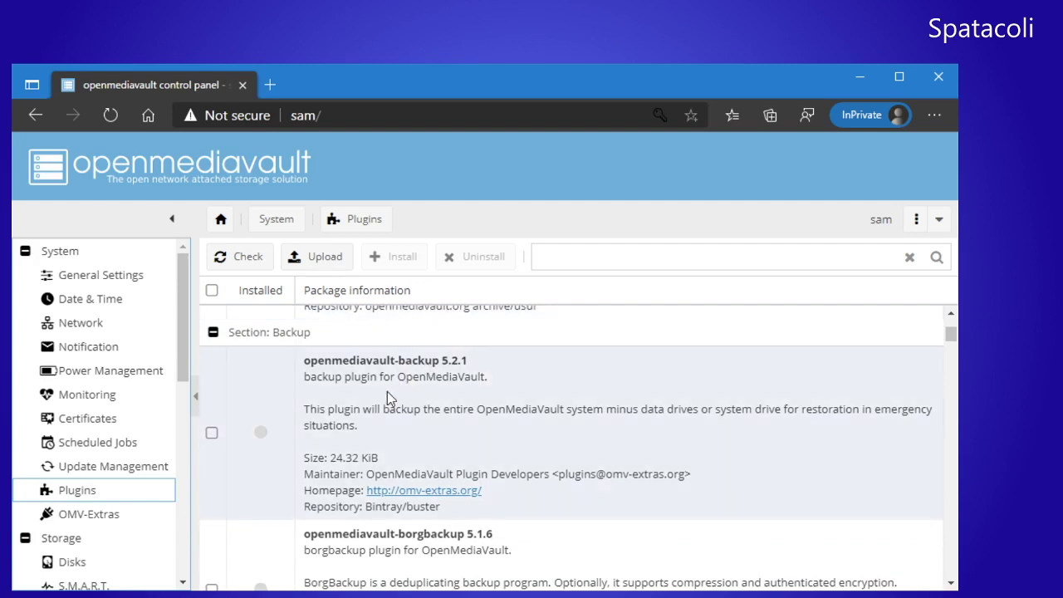
scroll(786, 432, "up", 2)
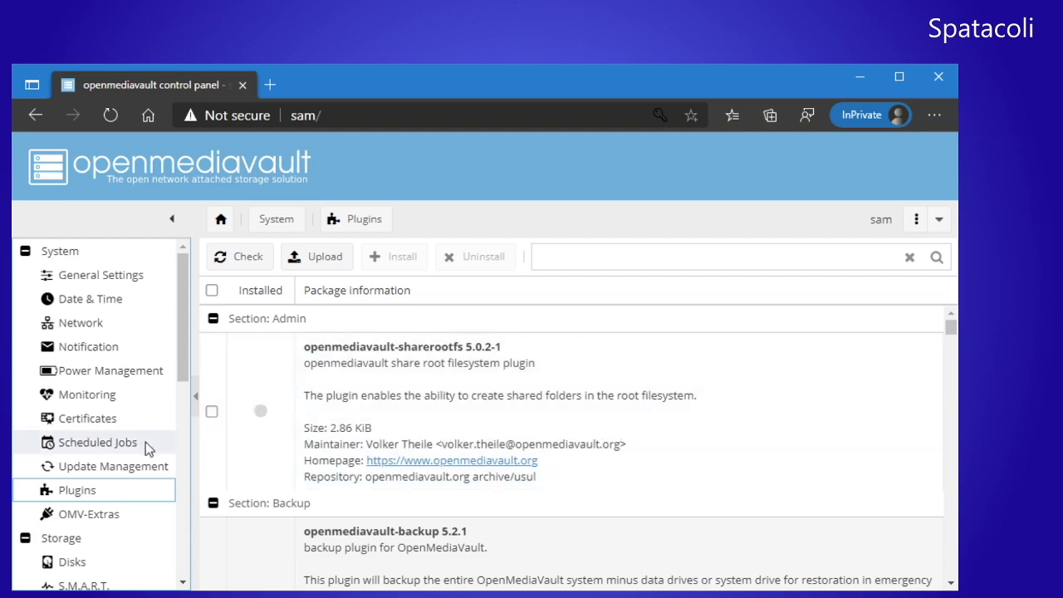
Show the storage disks to check which drives the system detects
scroll(145, 442, "down", 1)
scroll(146, 442, "down", 2)
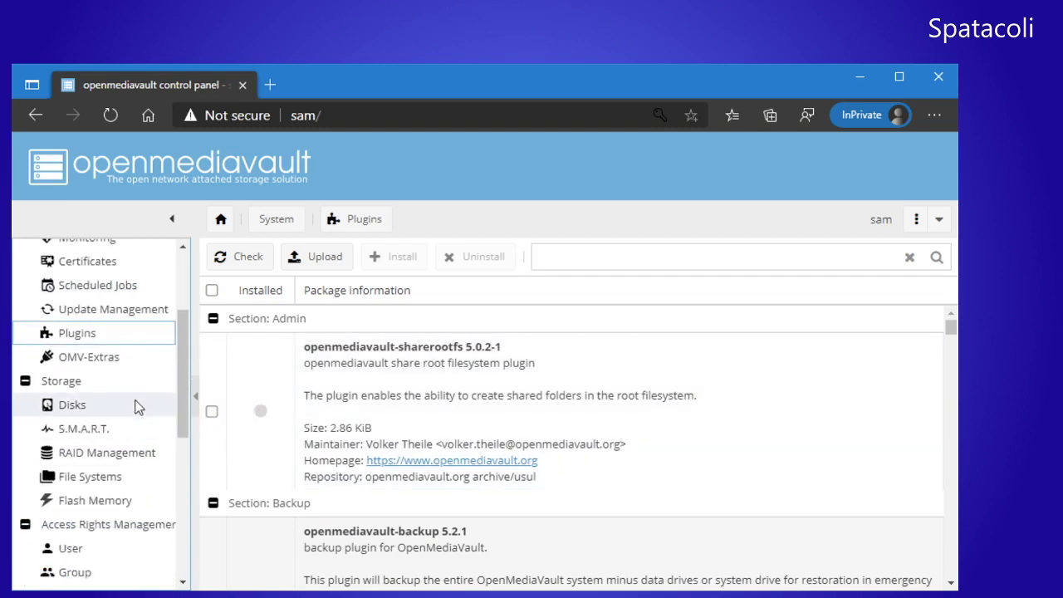
left_click(137, 407)
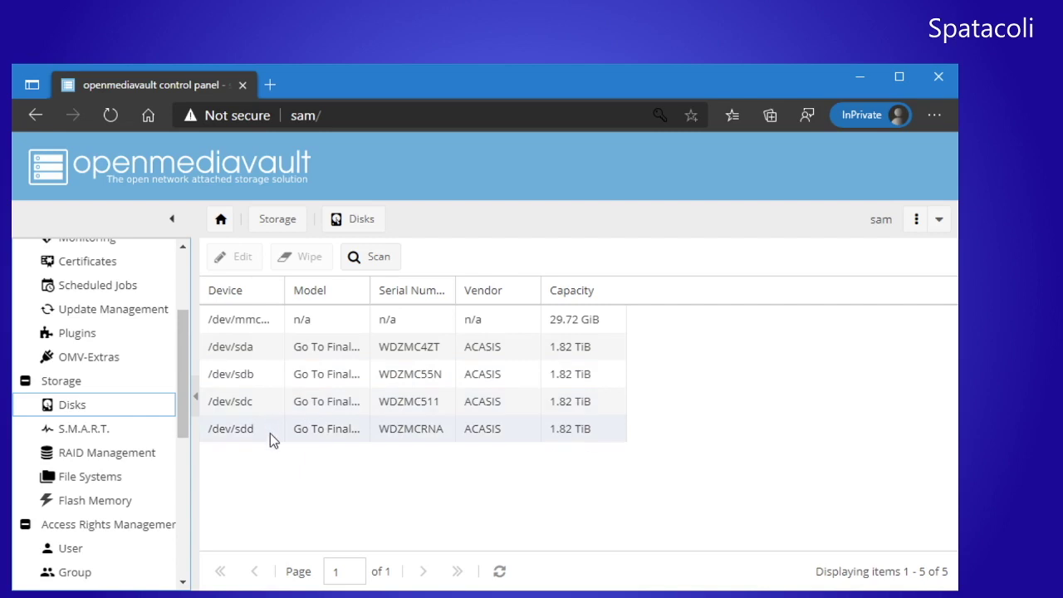
Review the array details of the sam:vol1 RAID volume, then close them
left_click(107, 463)
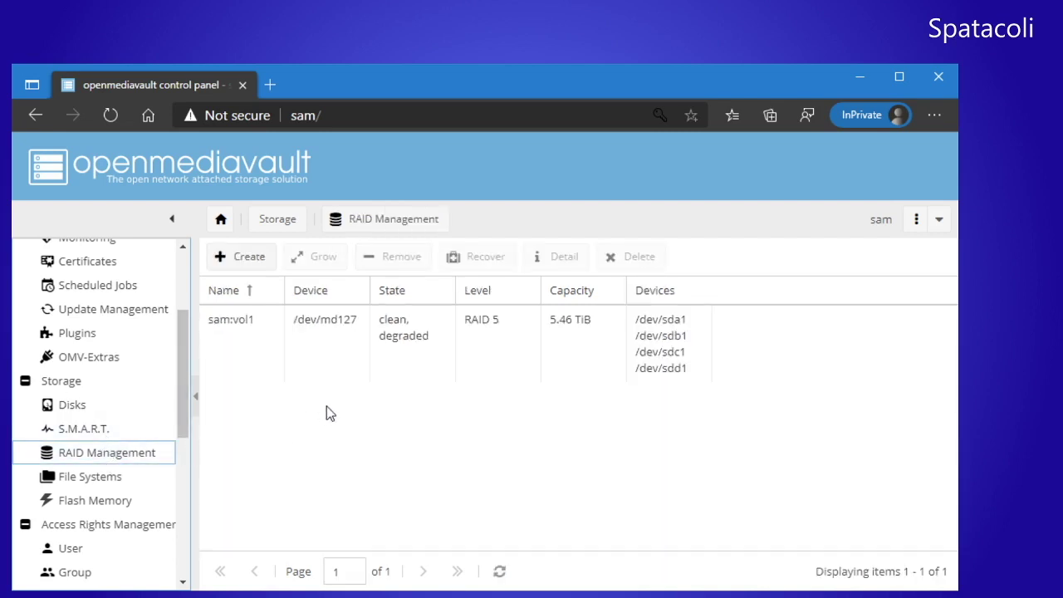
left_click(358, 355)
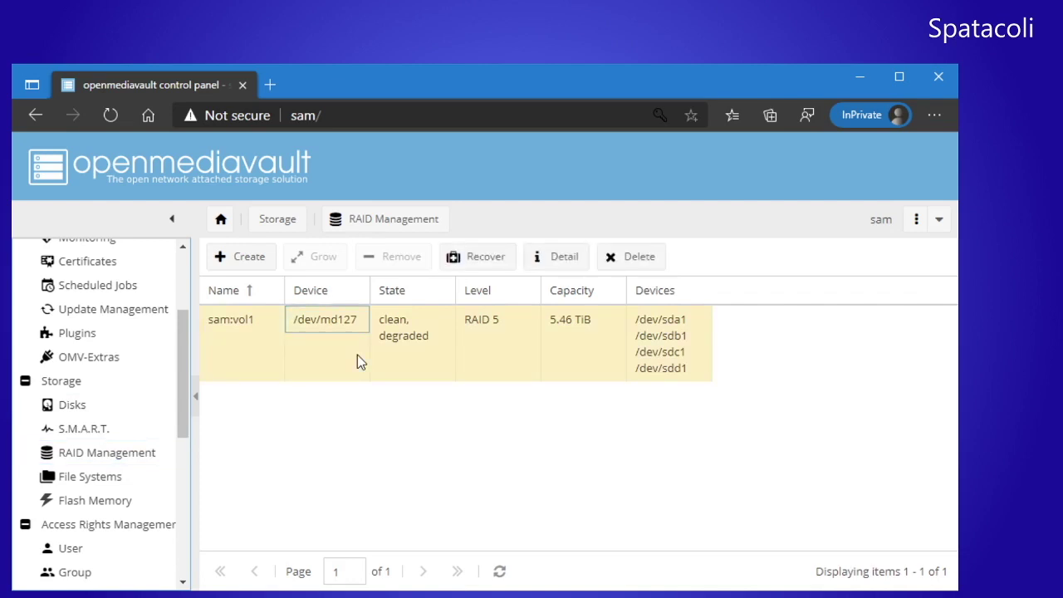
double_click(397, 335)
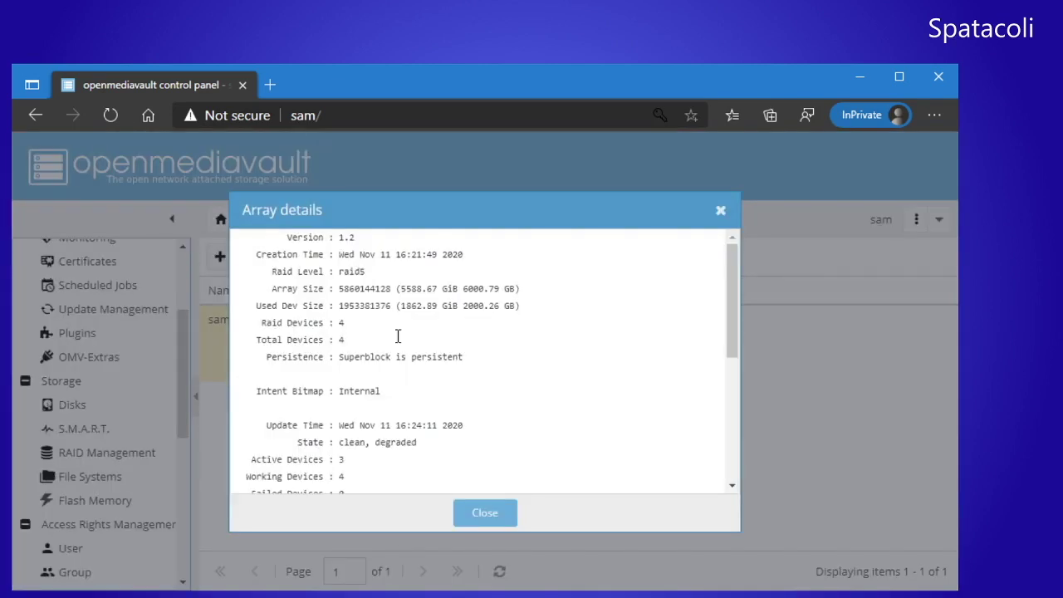
scroll(477, 434, "down", 3)
scroll(477, 435, "up", 3)
left_click(489, 518)
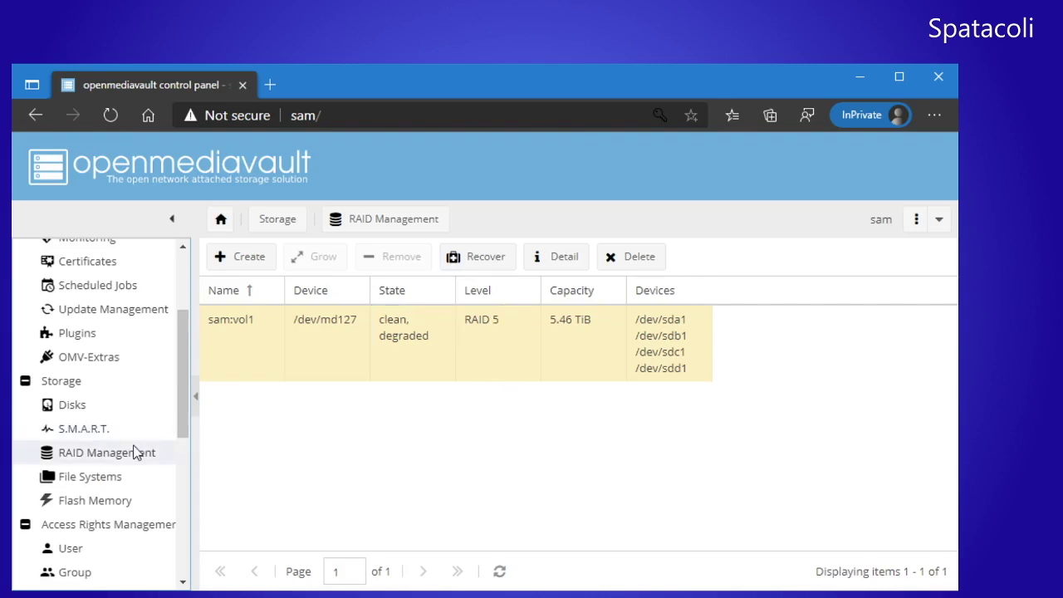
Create an EXT4 file system labelled "shares" on the software RAID sam:vol1, confirm formatting the device, and close the creation log when done
left_click(121, 473)
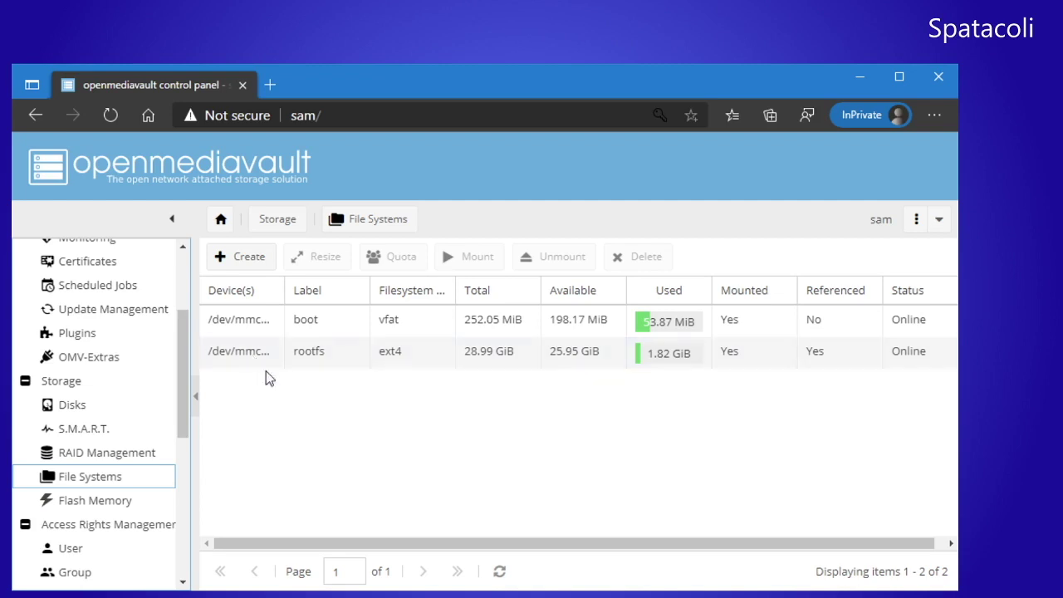
left_click(269, 264)
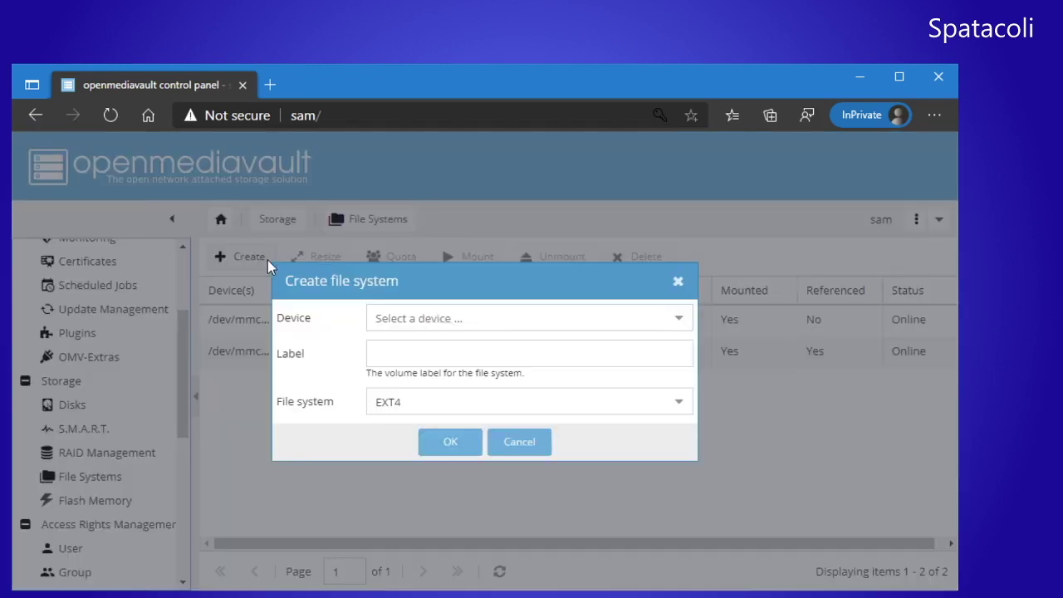
left_click(677, 322)
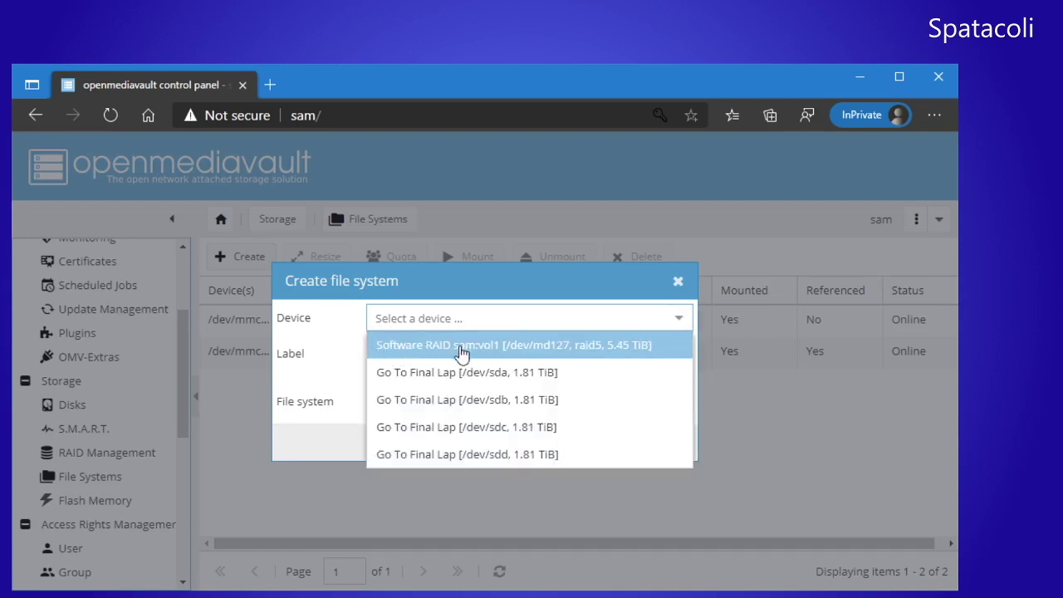
left_click(491, 344)
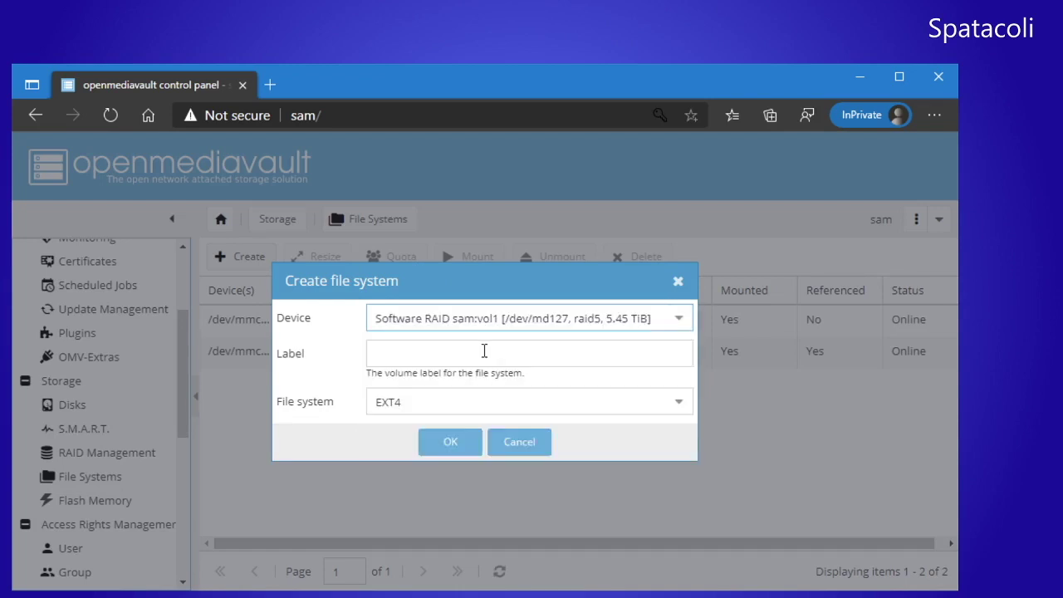
left_click(485, 351)
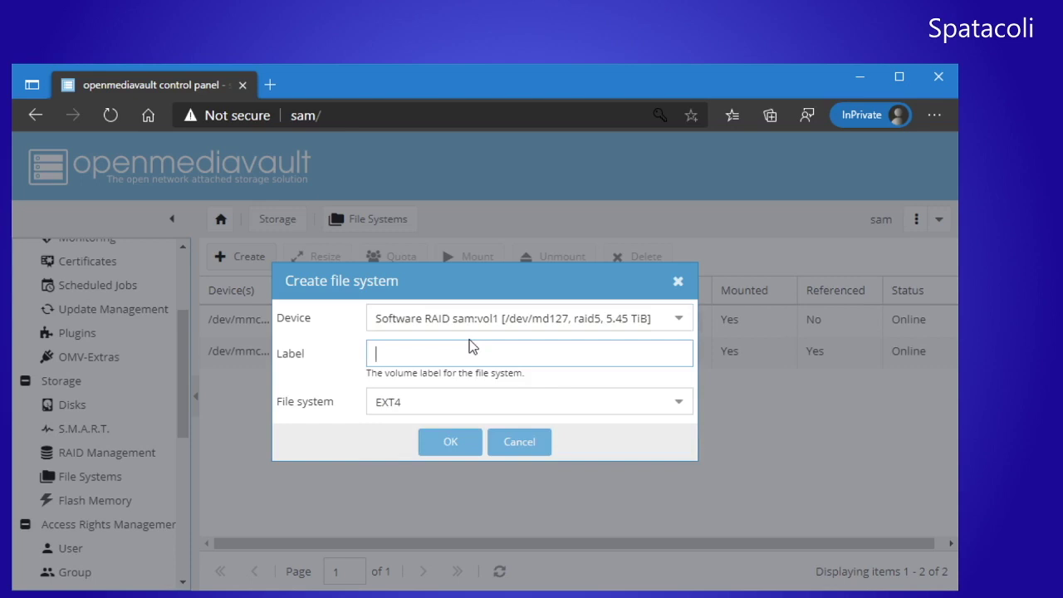
type("shares")
left_click(461, 441)
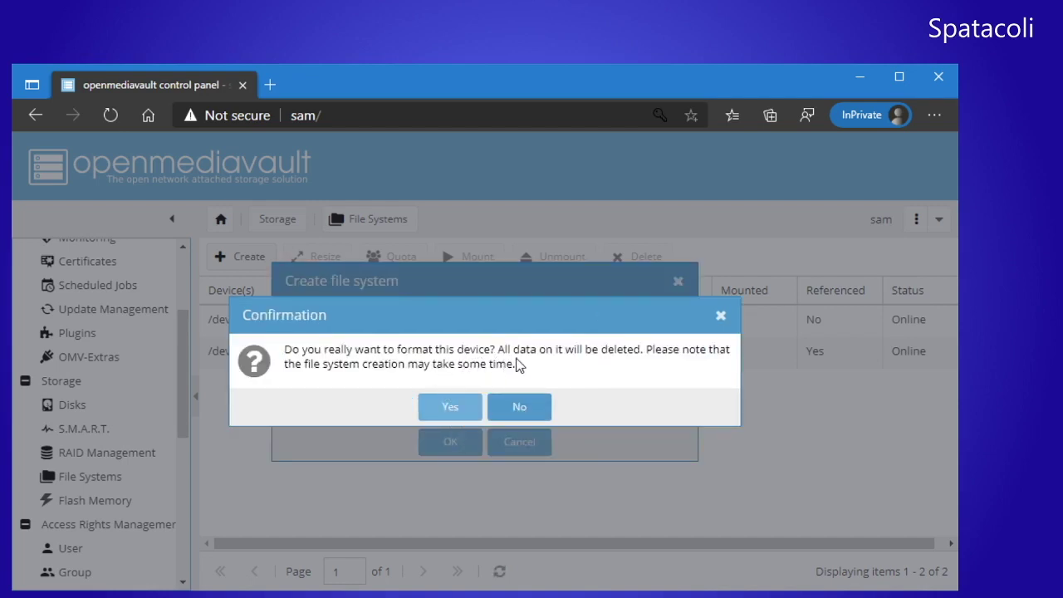
left_click(450, 406)
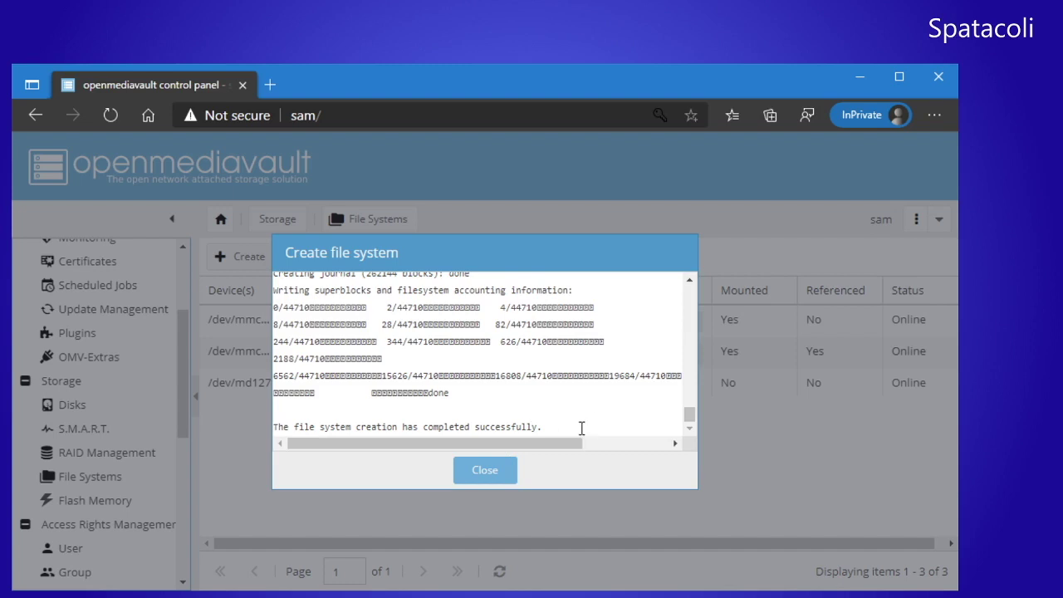
left_click(474, 473)
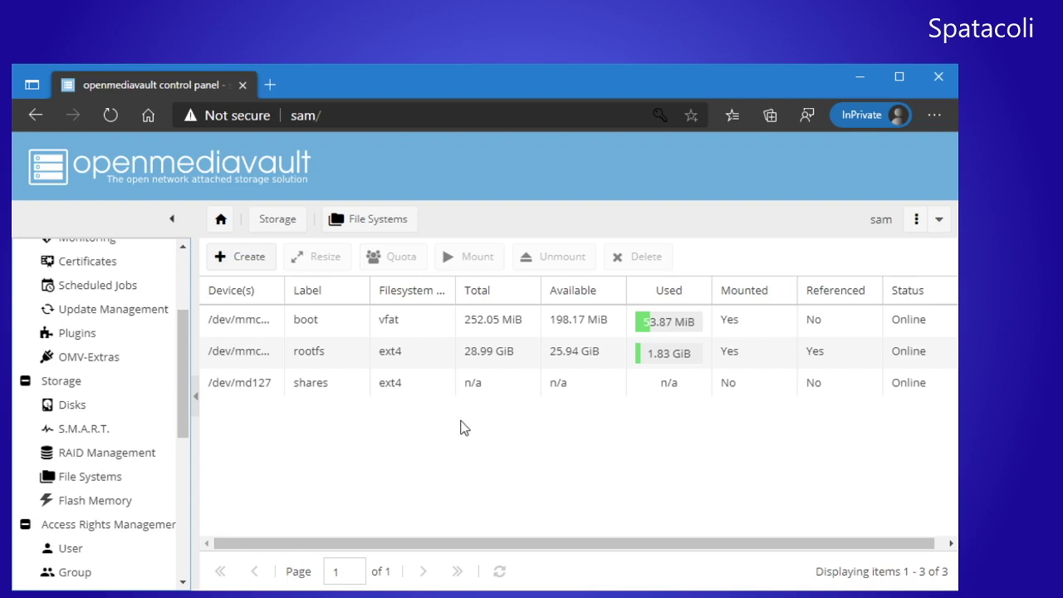
Mount the shares file system on /dev/md127 and apply the configuration changes
left_click(428, 388)
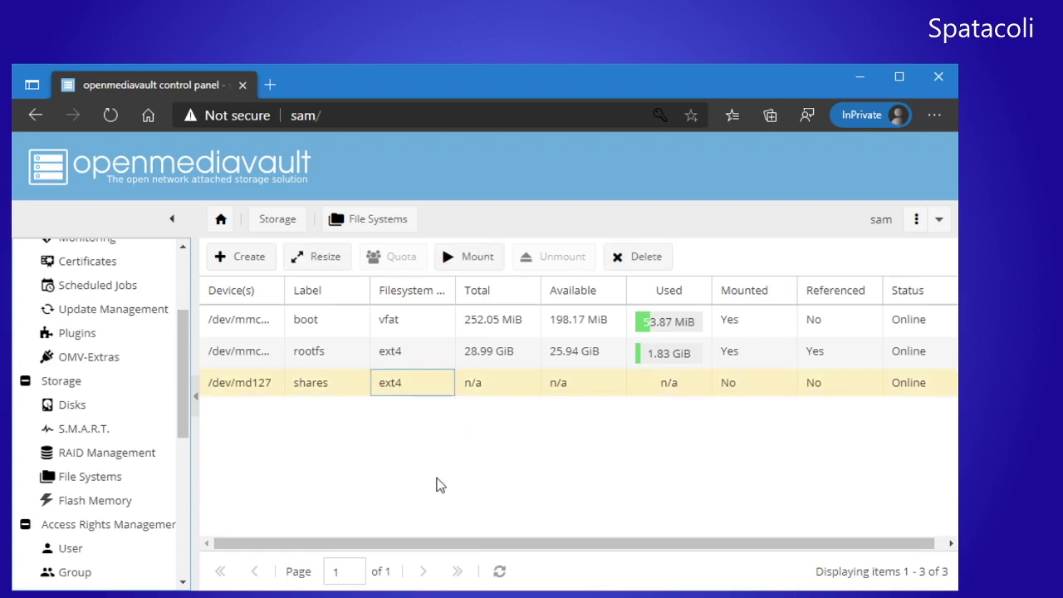
left_click(472, 387)
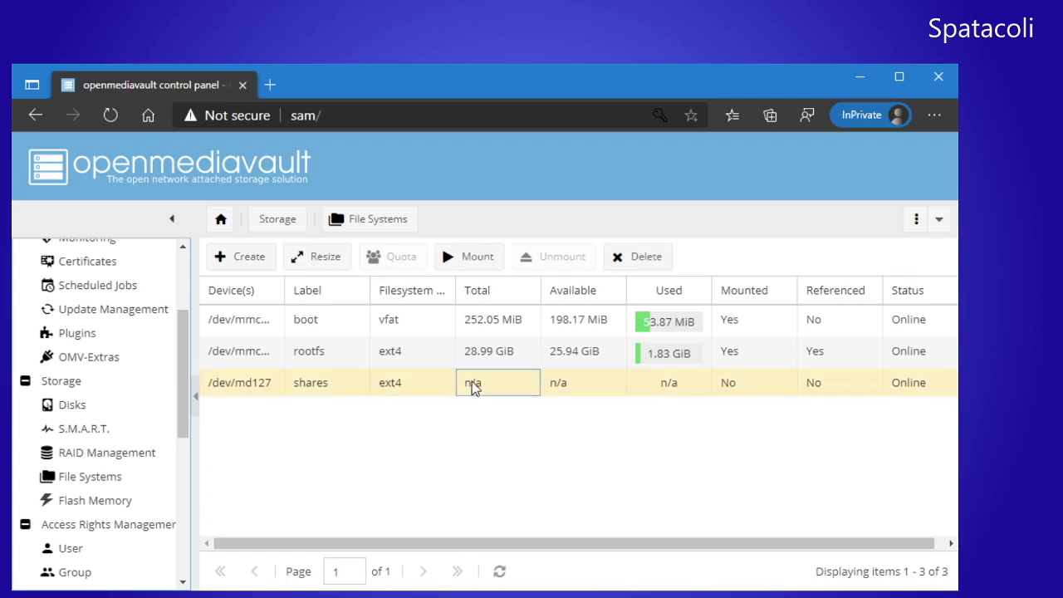
left_click(426, 391)
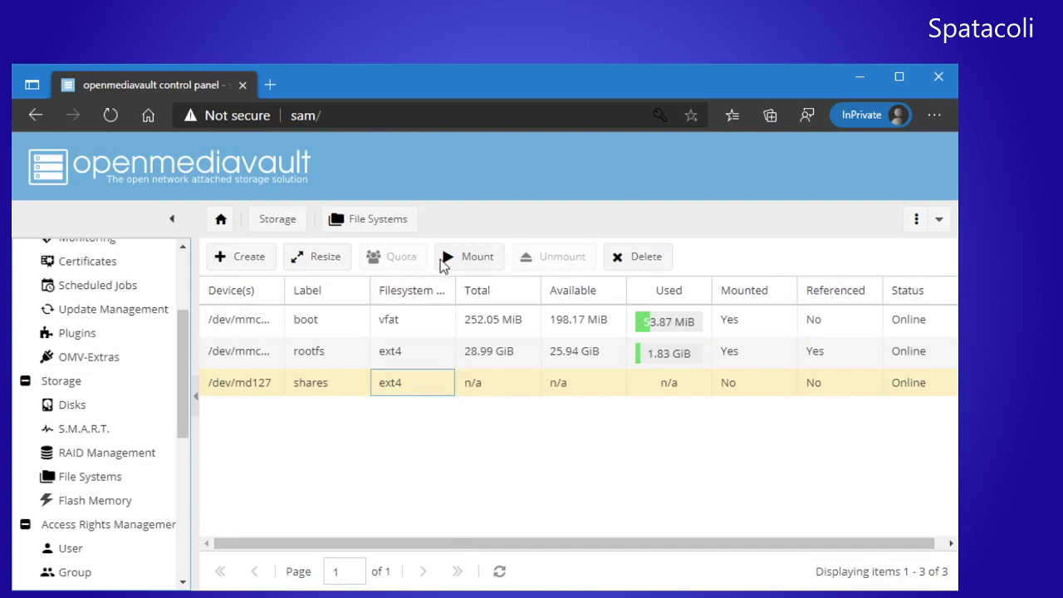
left_click(457, 256)
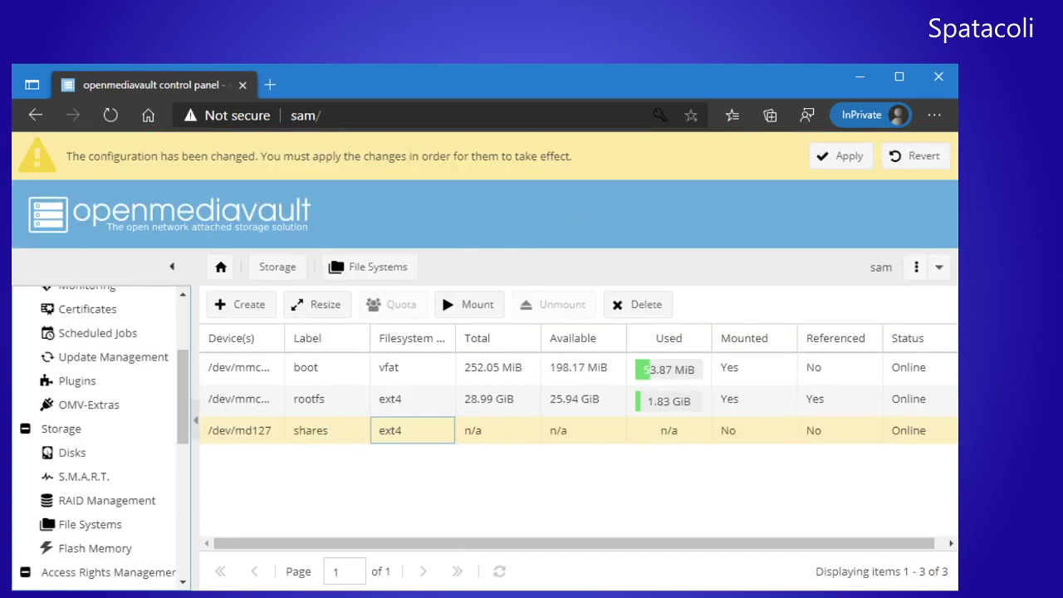
left_click(848, 162)
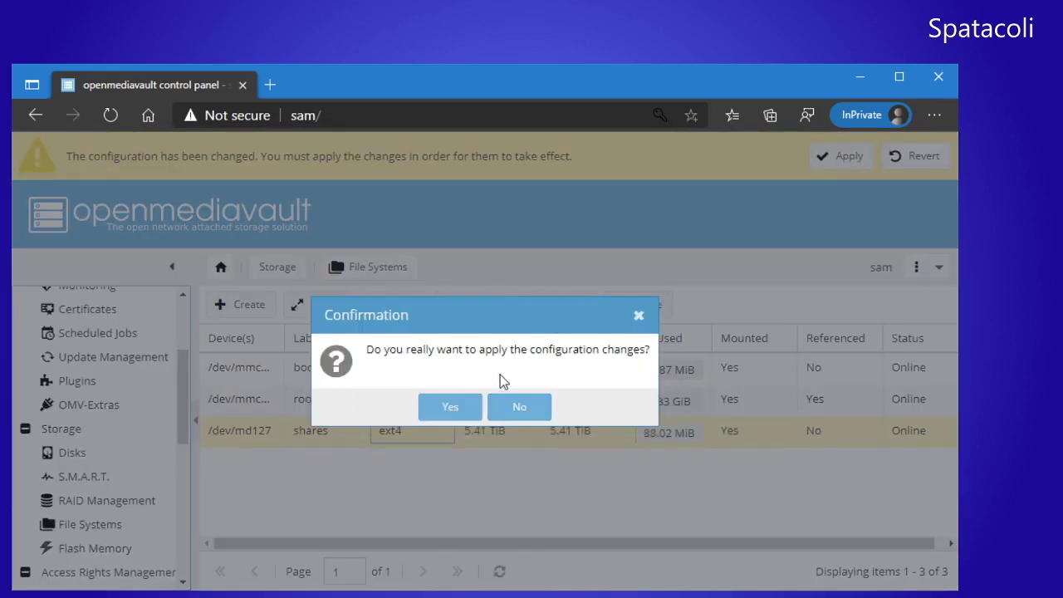
left_click(466, 405)
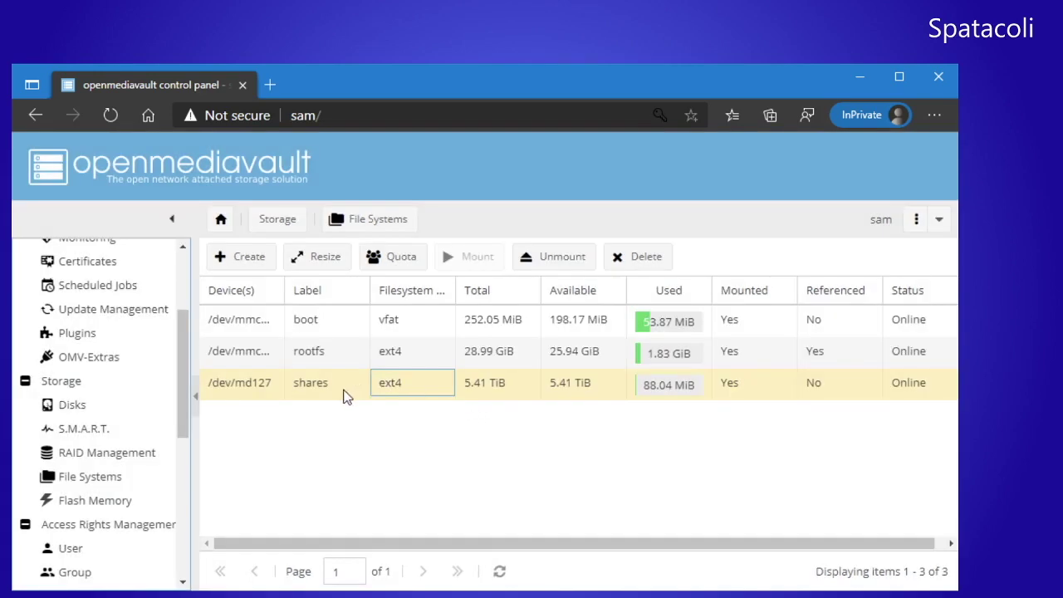
left_click(317, 391)
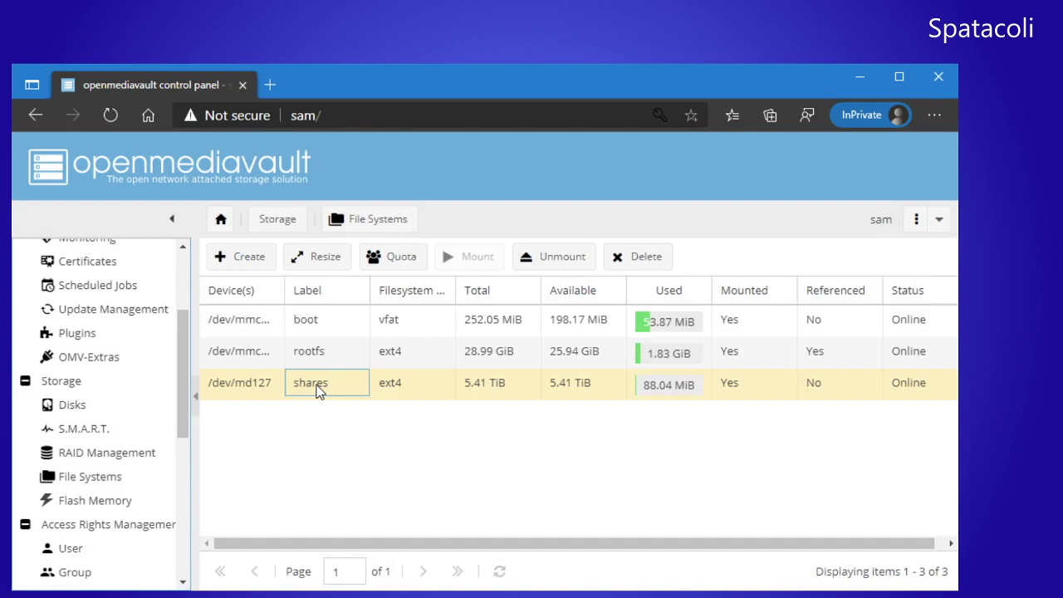
left_click(415, 387)
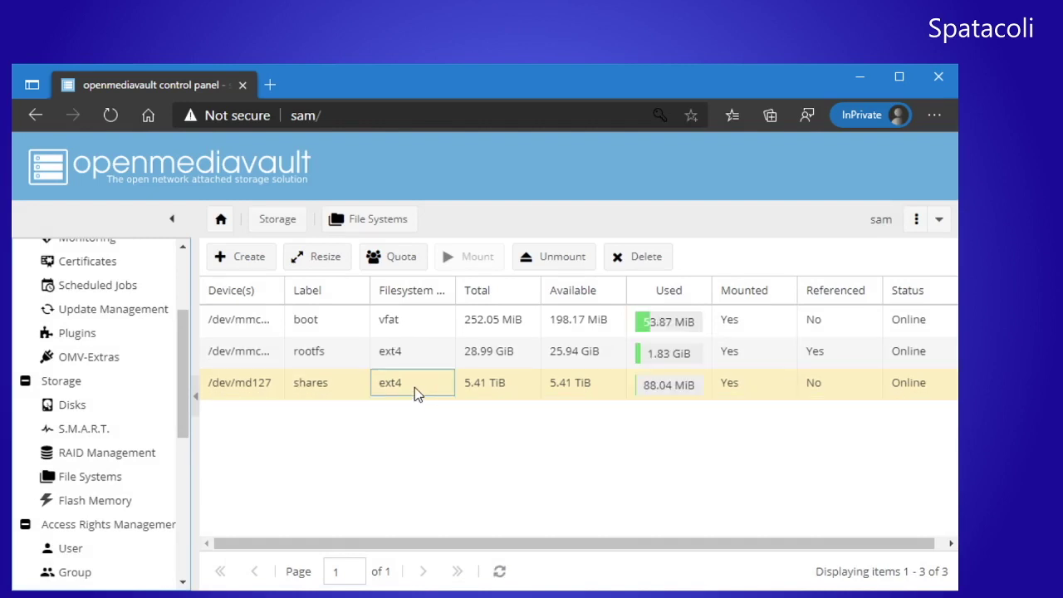
left_click(506, 385)
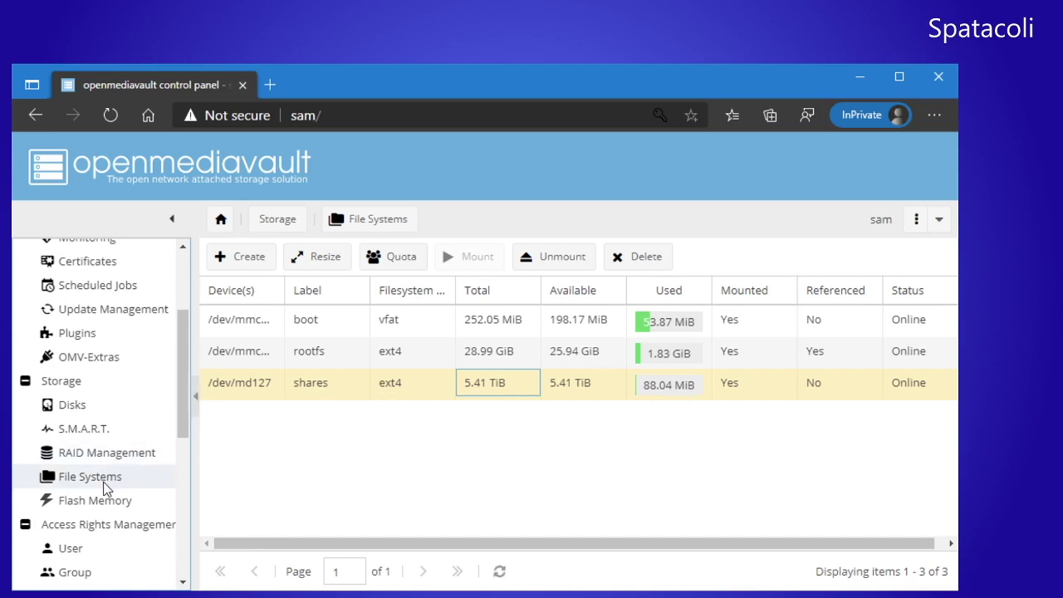
Add a shared folder named "documents" under access rights management and assign it to the shares device
scroll(106, 489, "down", 1)
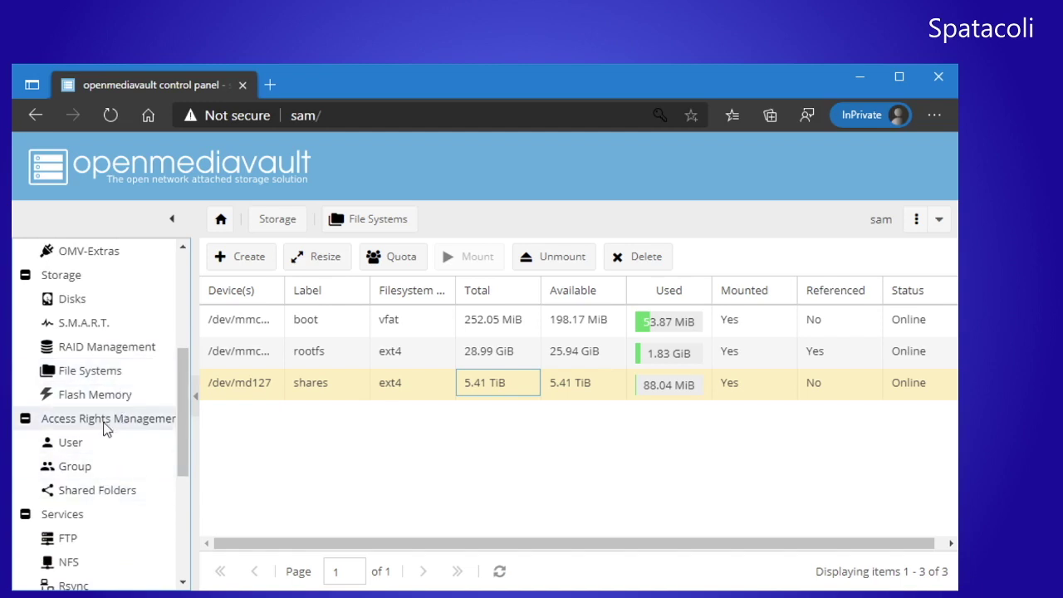
left_click(120, 492)
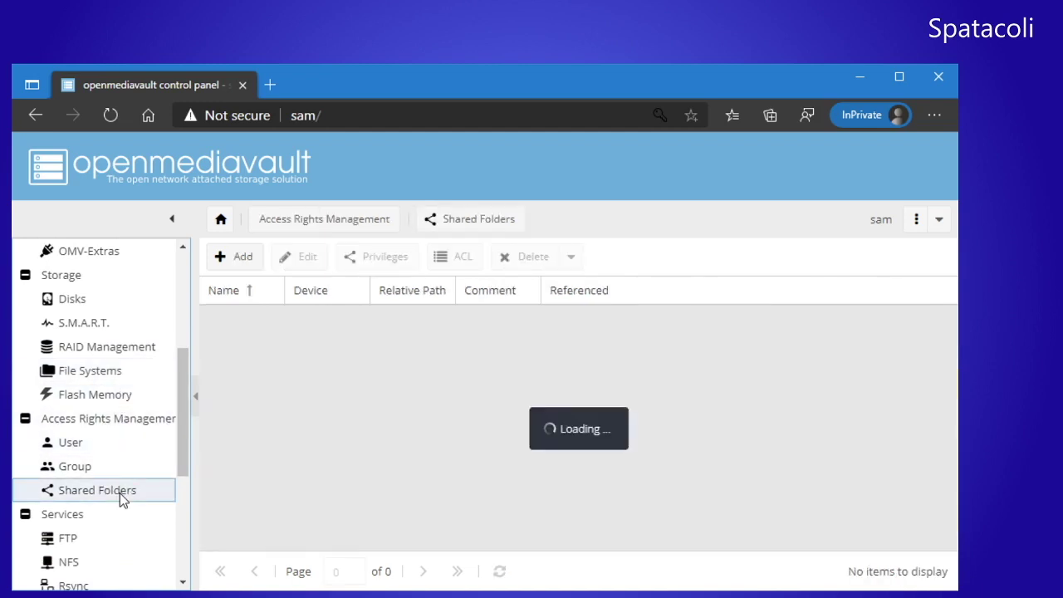
left_click(239, 263)
left_click(438, 232)
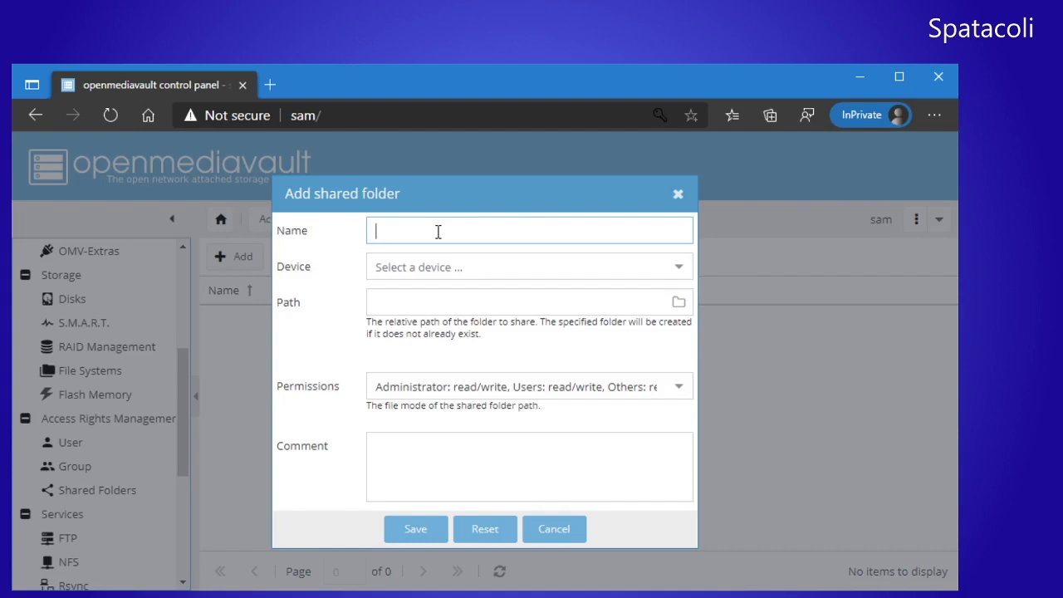
type("j")
key("BackSpace")
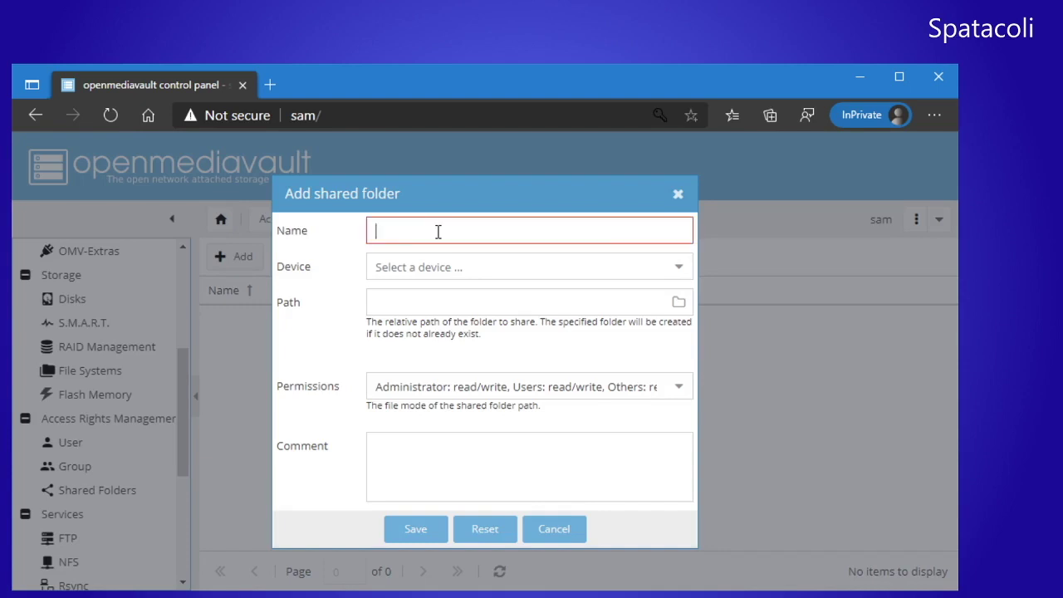
type("documents")
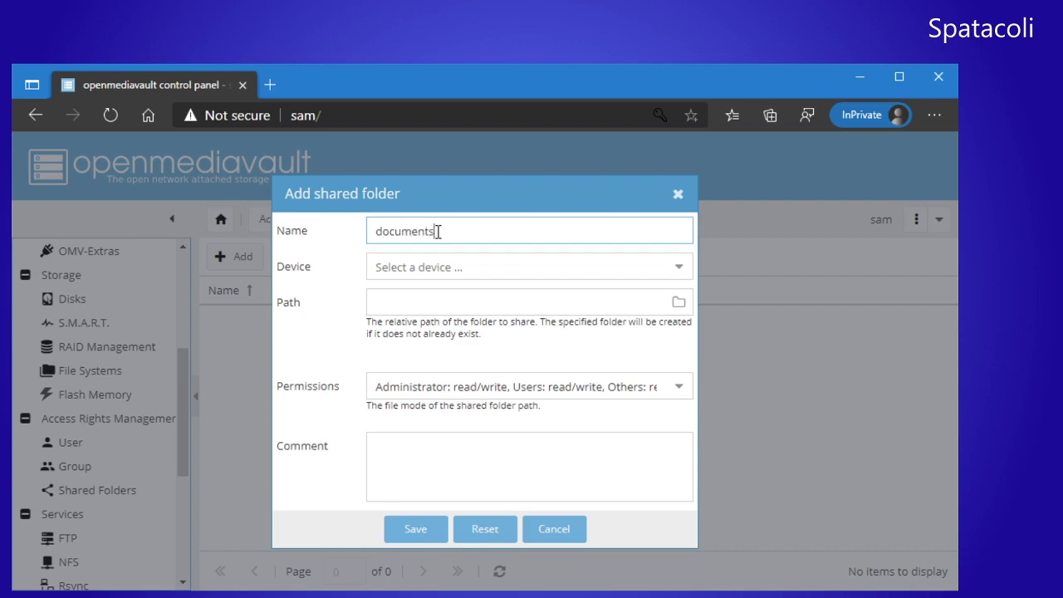
left_click(687, 273)
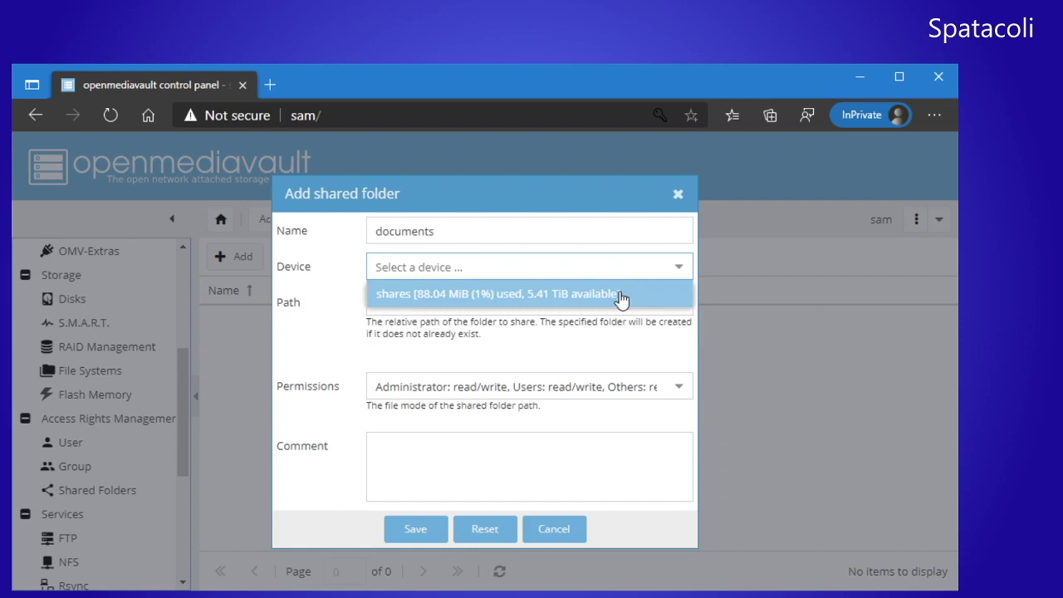
left_click(625, 296)
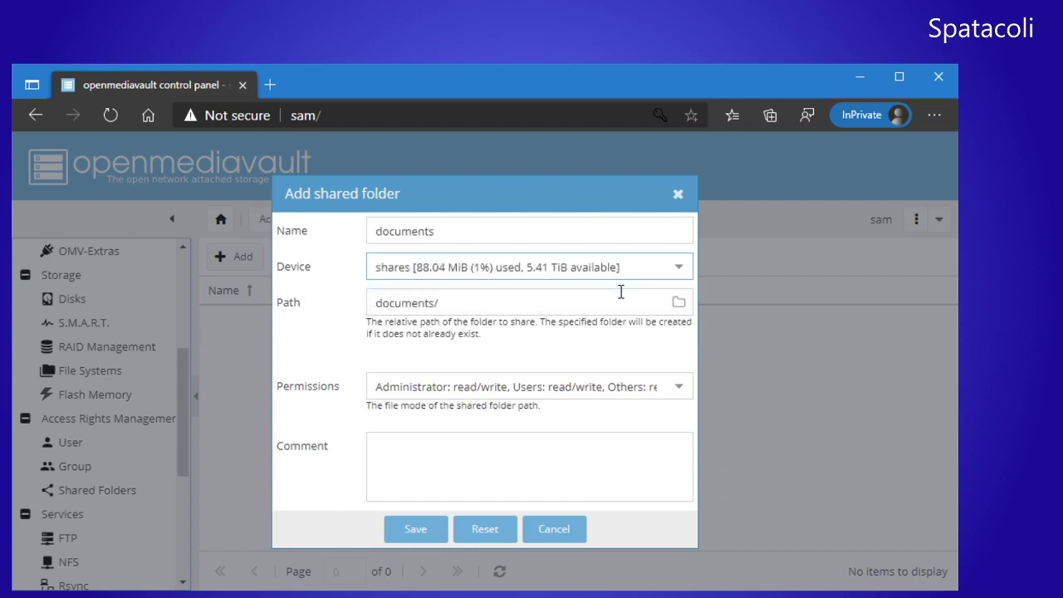
Set the documents folder's permissions to Everyone: read/write, save the shared folder, and apply the configuration changes
left_click(435, 387)
scroll(438, 385, "down", 1)
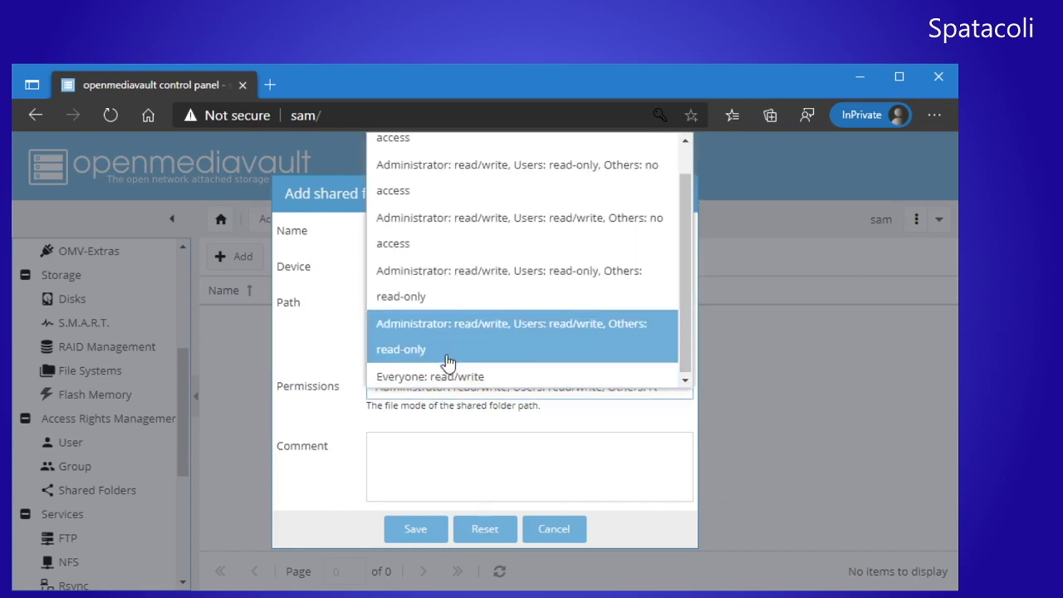
left_click(450, 377)
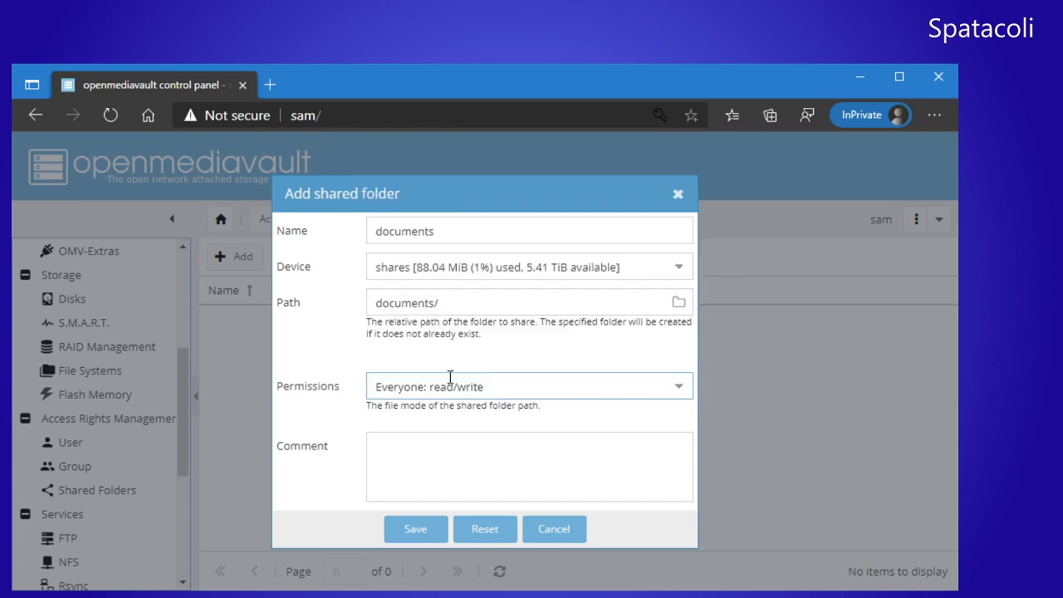
left_click(422, 529)
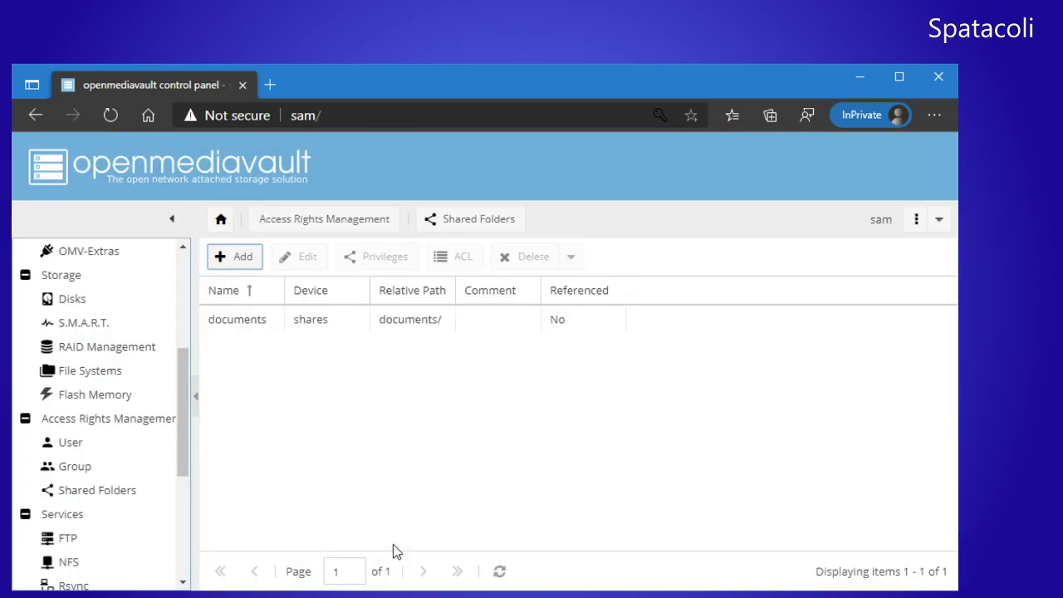
left_click(847, 163)
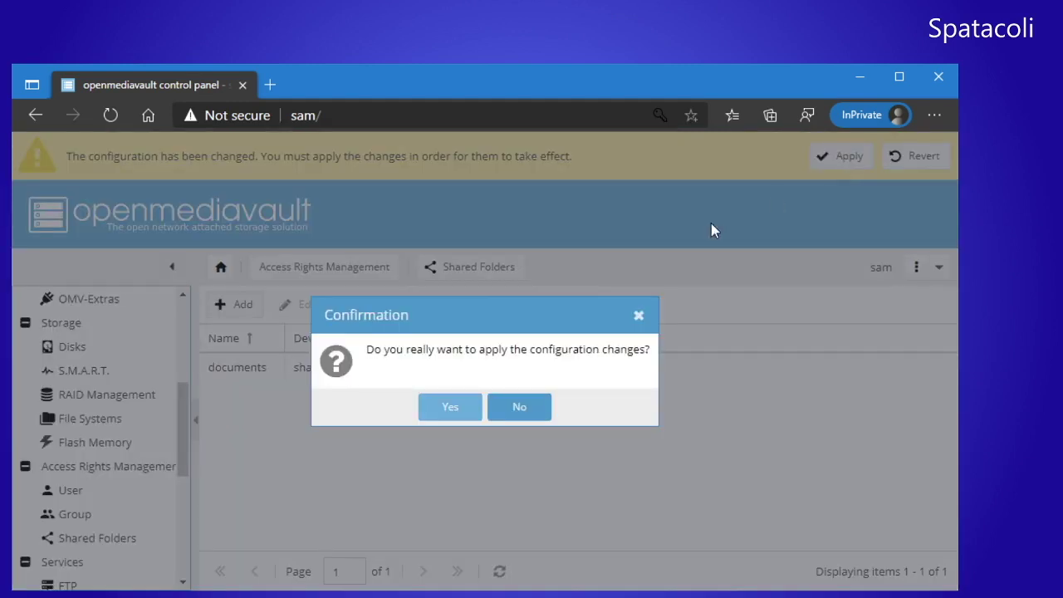
left_click(470, 406)
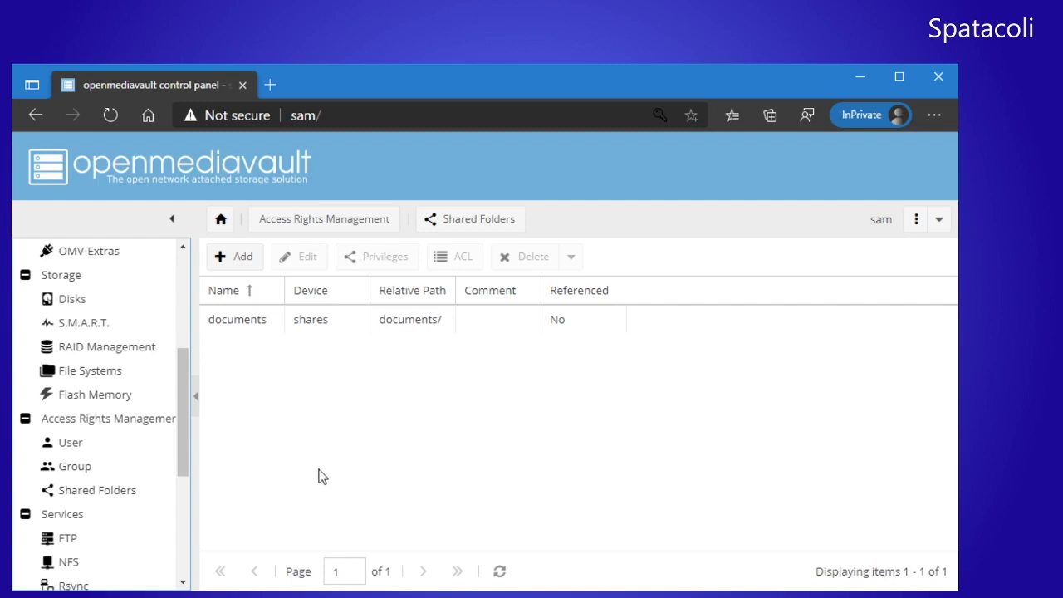
Enable the SMB/CIFS service in its general settings, save, and apply the configuration changes
scroll(166, 495, "down", 2)
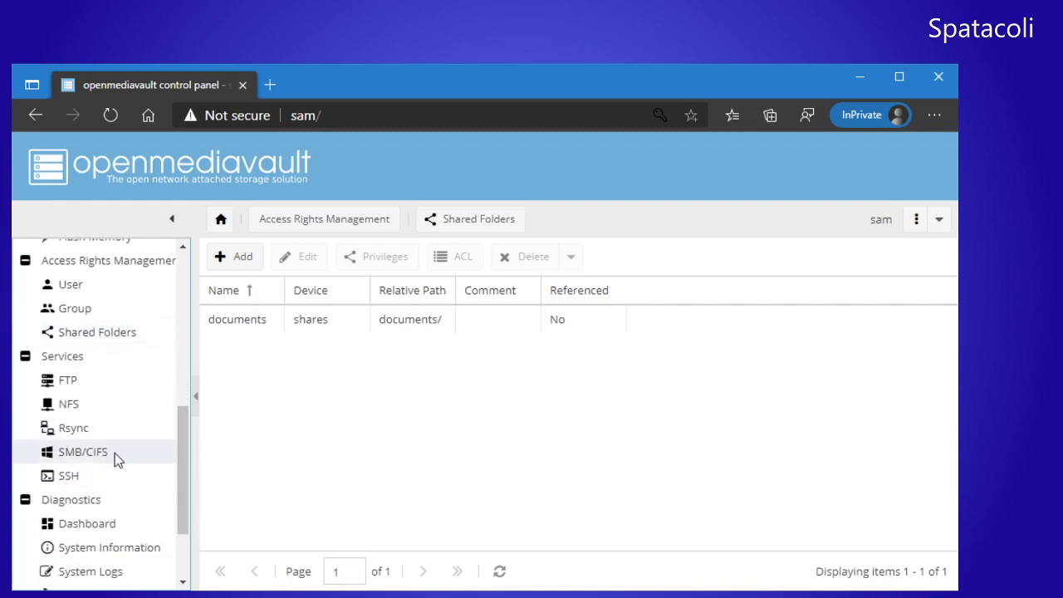
left_click(115, 453)
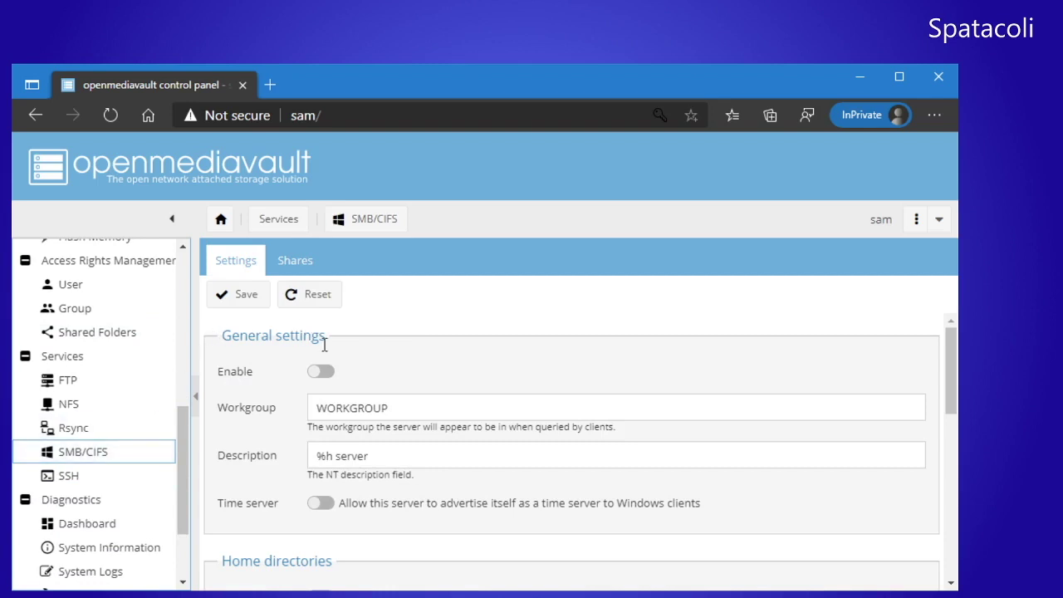
left_click(323, 372)
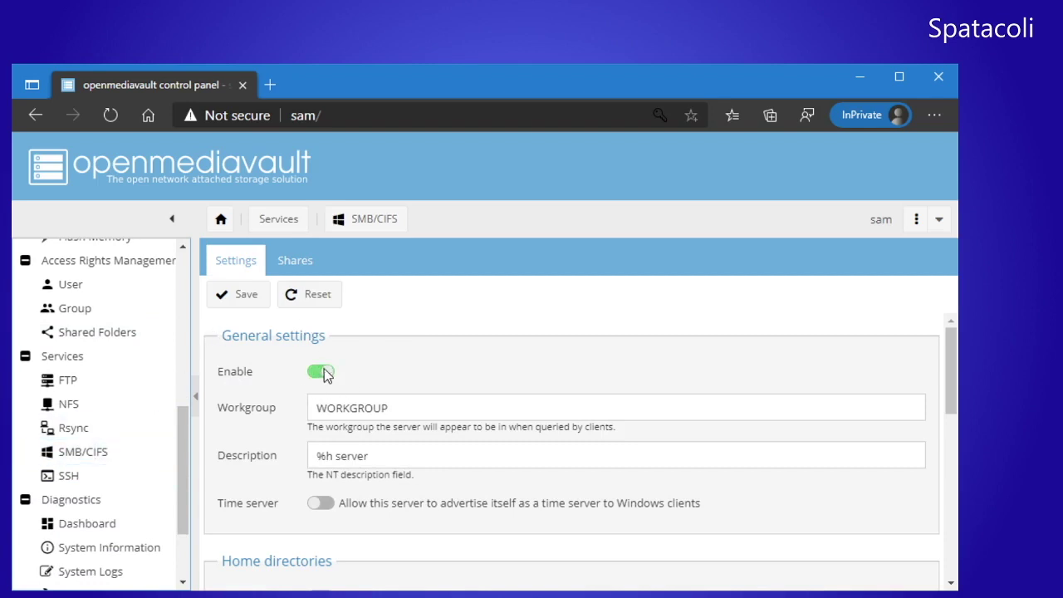
left_click(239, 297)
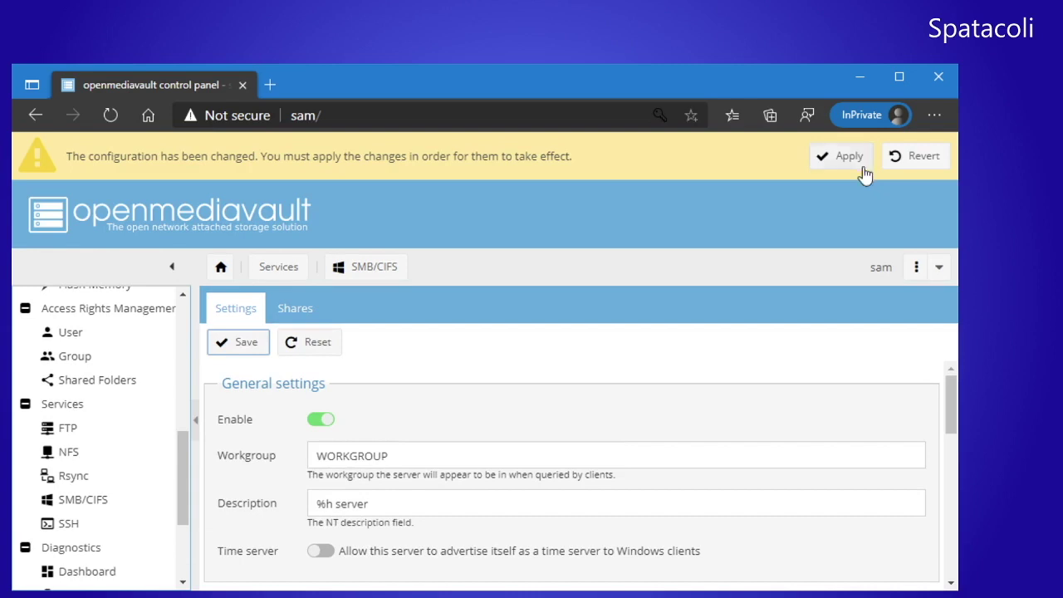
left_click(862, 162)
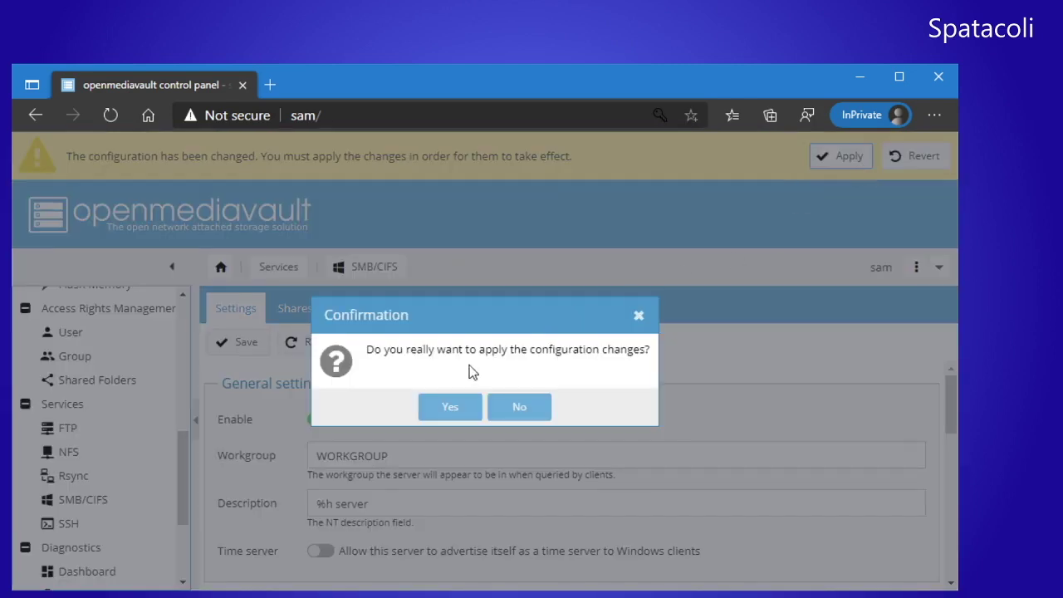
left_click(460, 409)
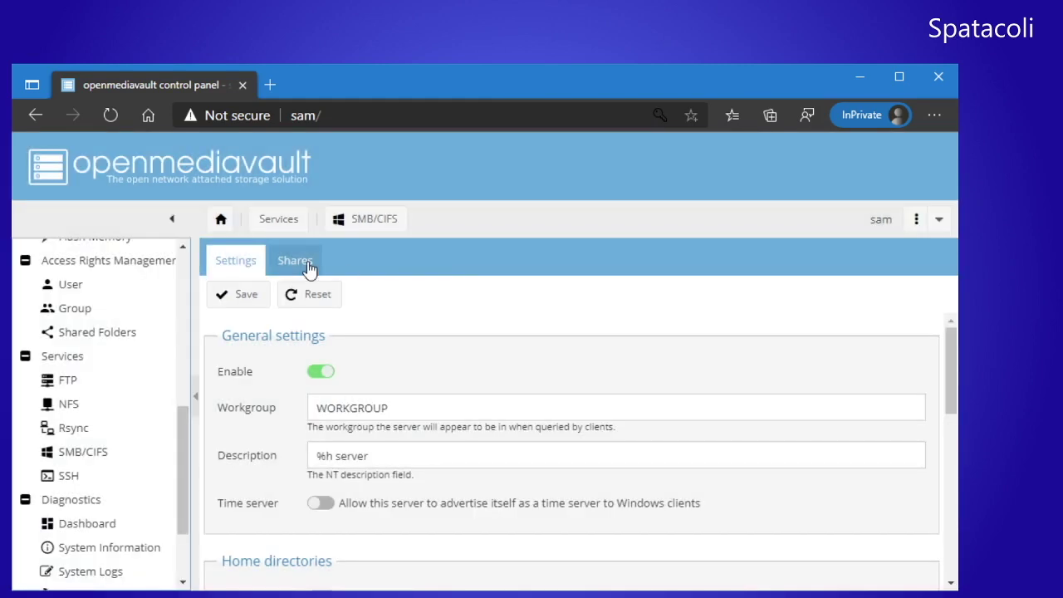
Add an SMB/CIFS share for the documents shared folder with public access set to Guests allowed, and save it
left_click(307, 265)
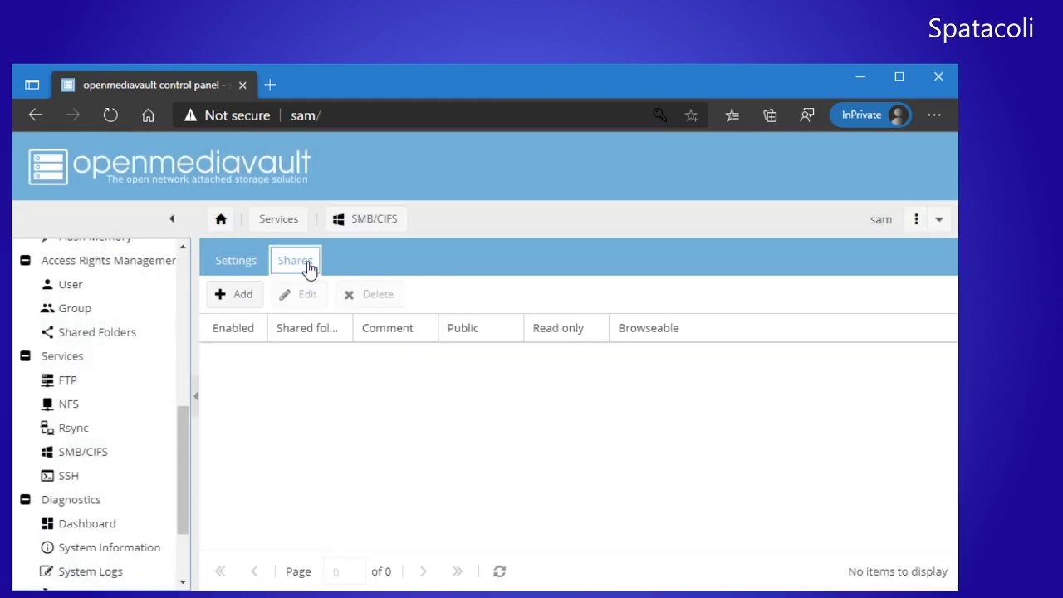
left_click(251, 299)
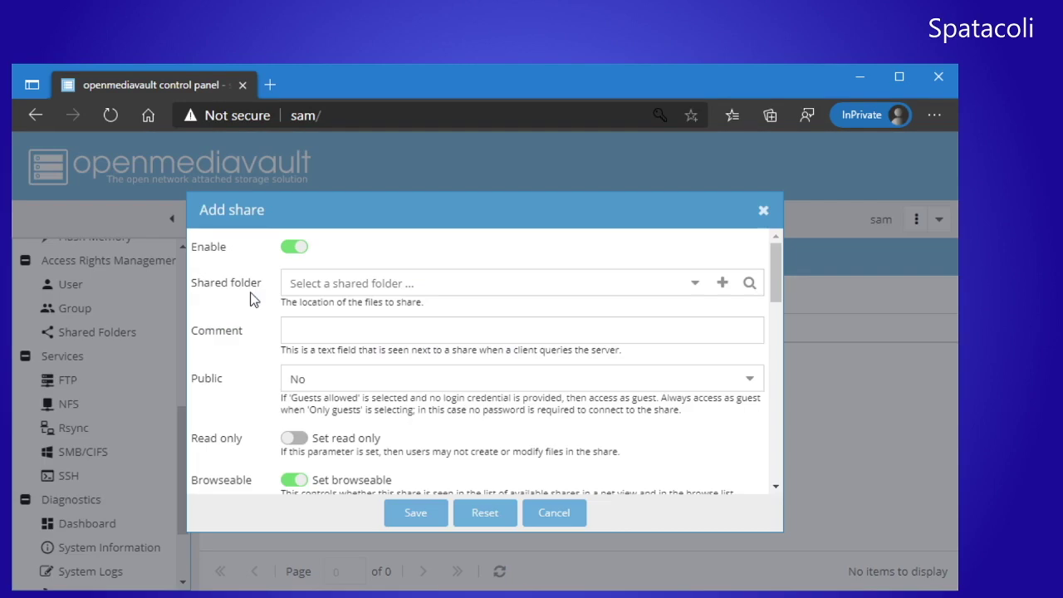
left_click(695, 284)
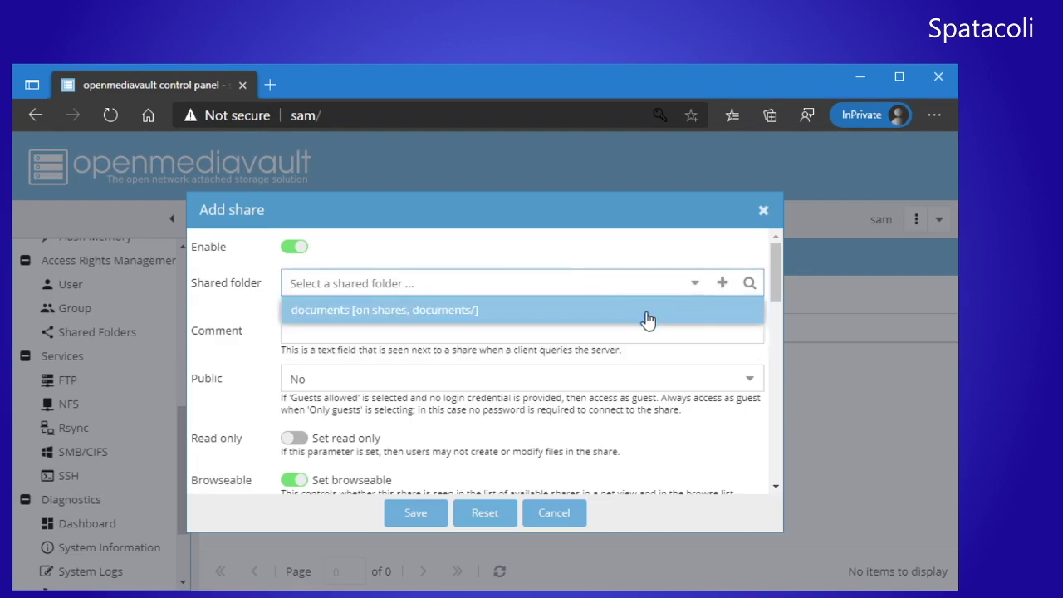
left_click(647, 321)
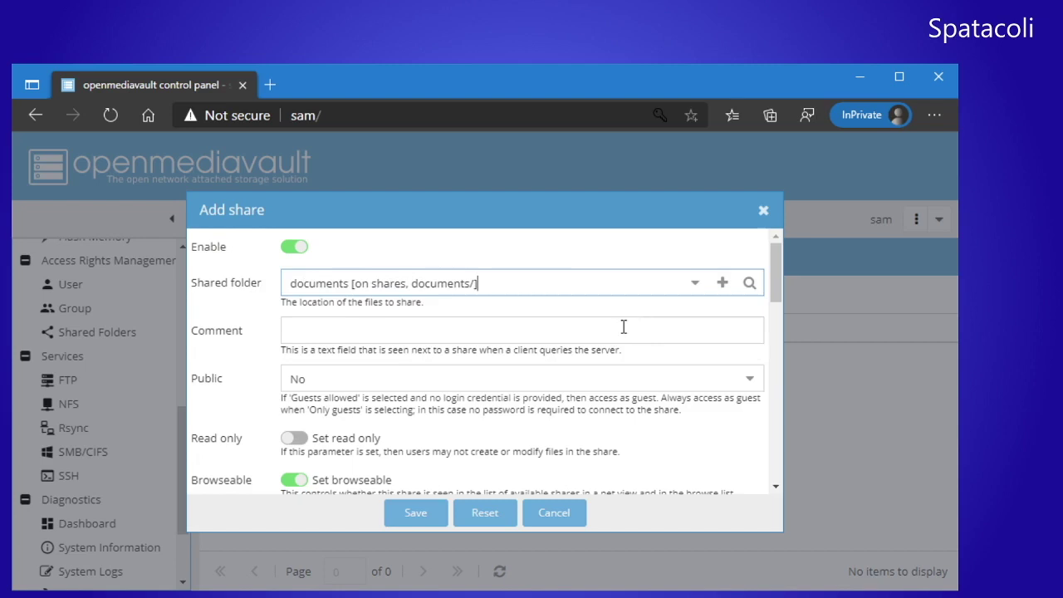
left_click(752, 382)
left_click(632, 442)
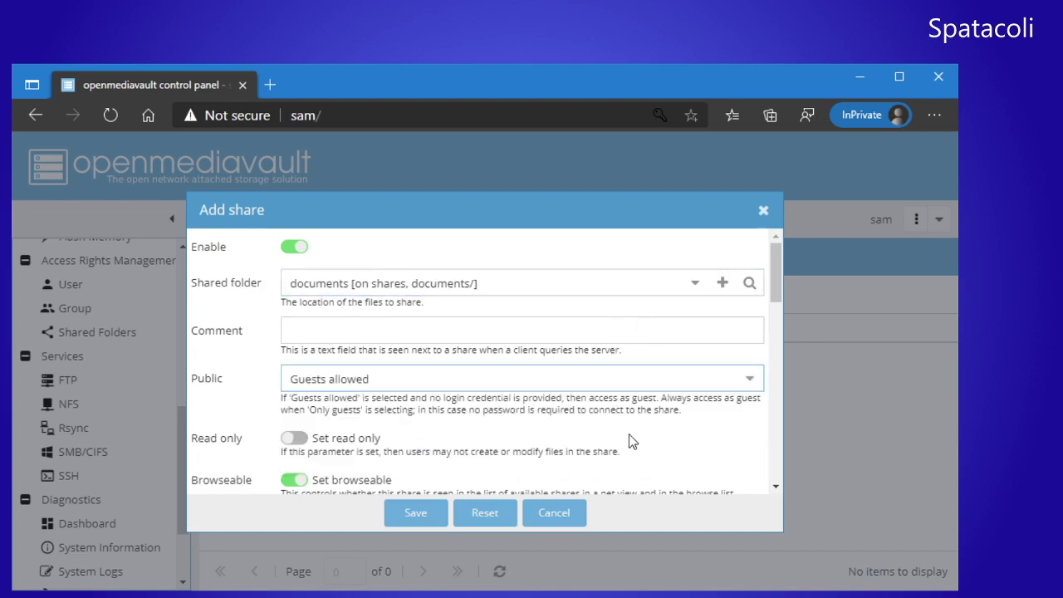
scroll(663, 430, "down", 3)
scroll(663, 429, "down", 10)
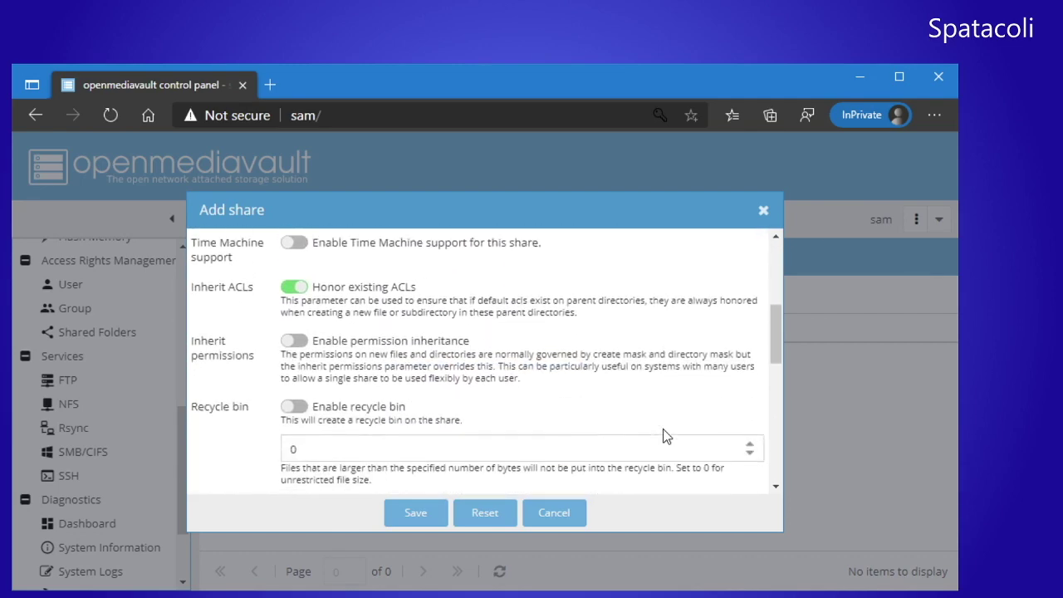
left_click(405, 516)
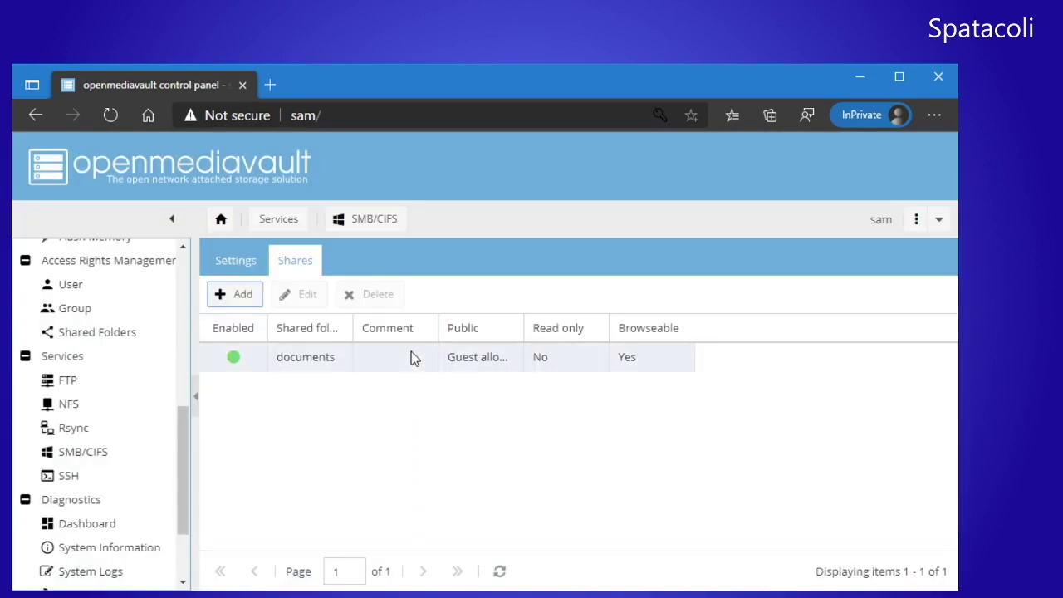
Apply and confirm the pending configuration changes for the new documents share
left_click(412, 355)
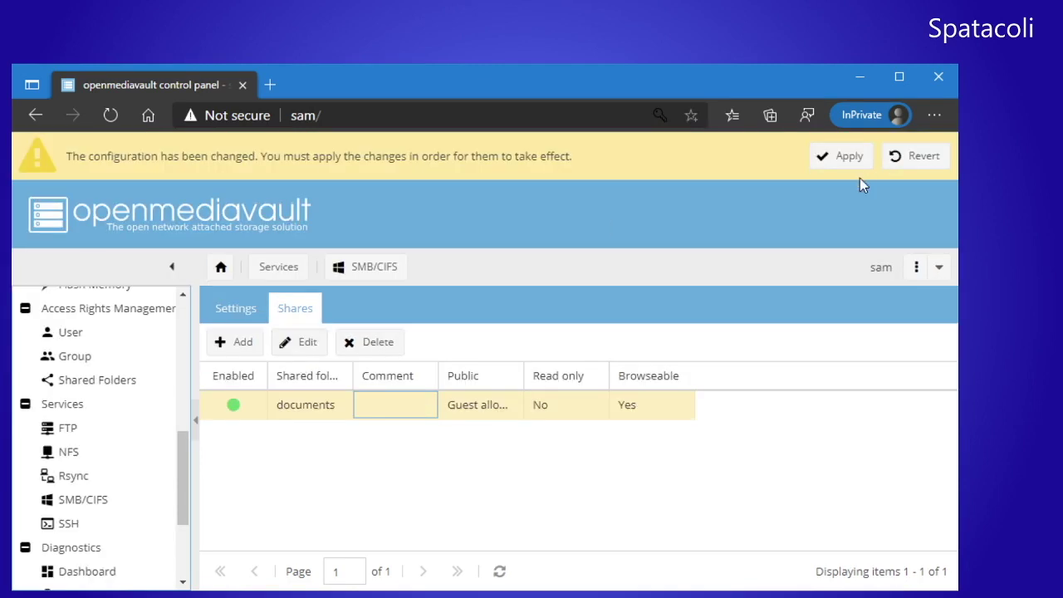
left_click(833, 166)
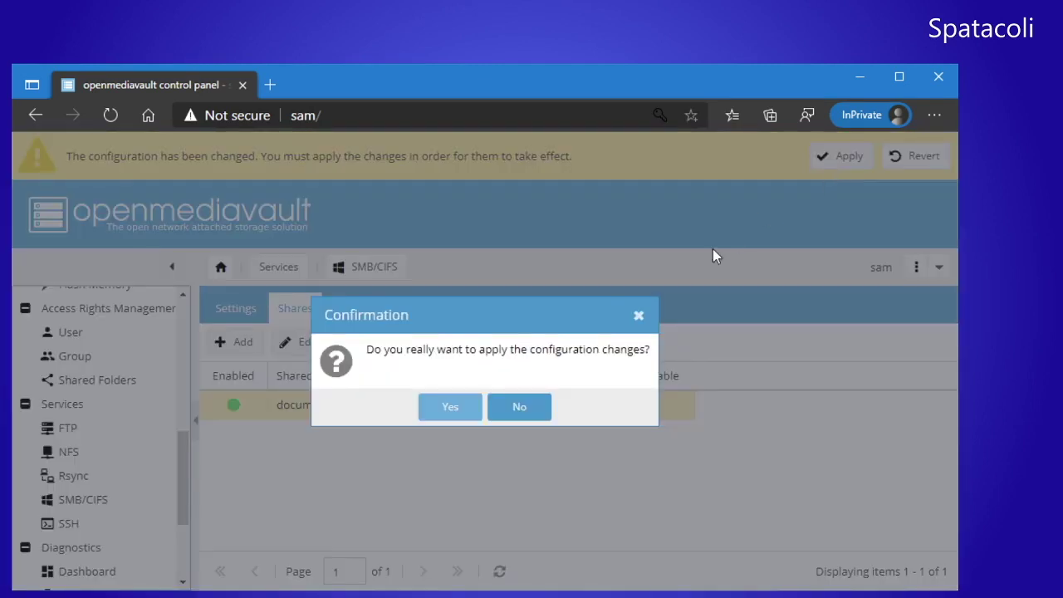
left_click(451, 408)
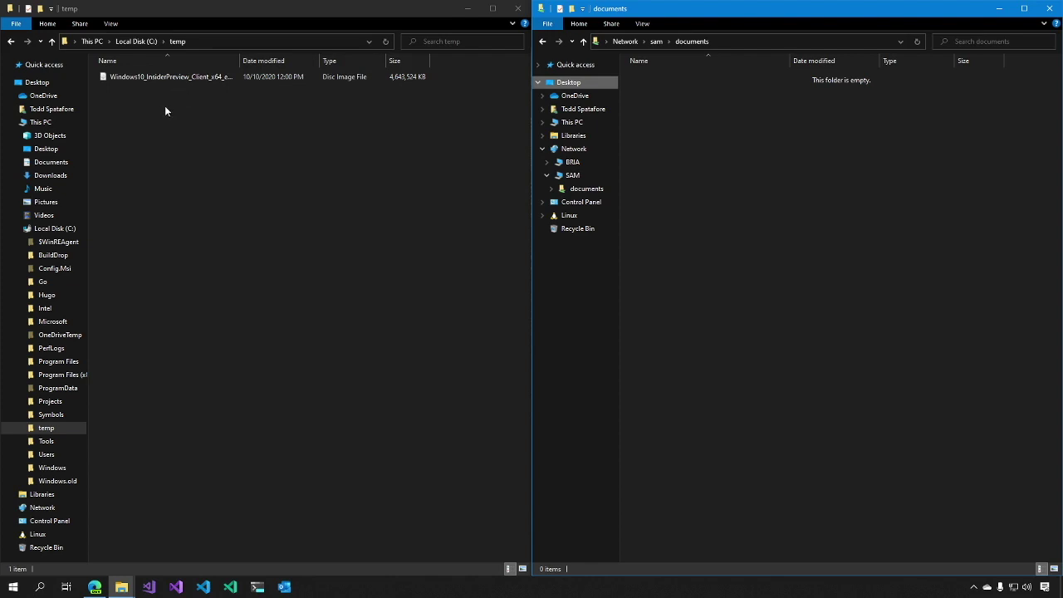
In File Explorer, copy the Windows10_InsiderPreview ISO from C:\temp to the documents share on sam, accepting the copy without its properties
left_click(168, 77)
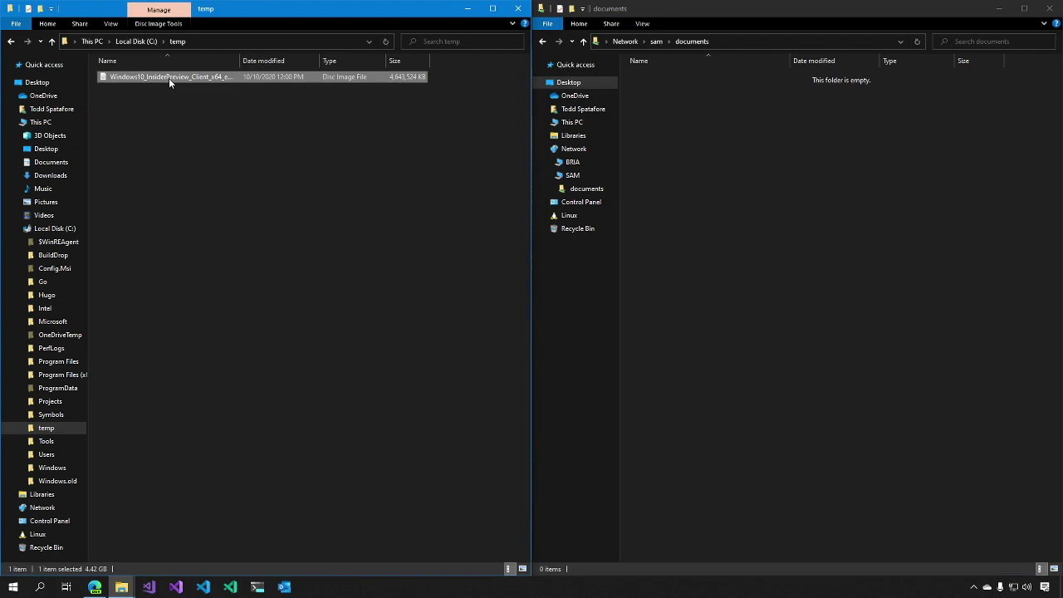
left_click_drag(169, 77, 701, 165)
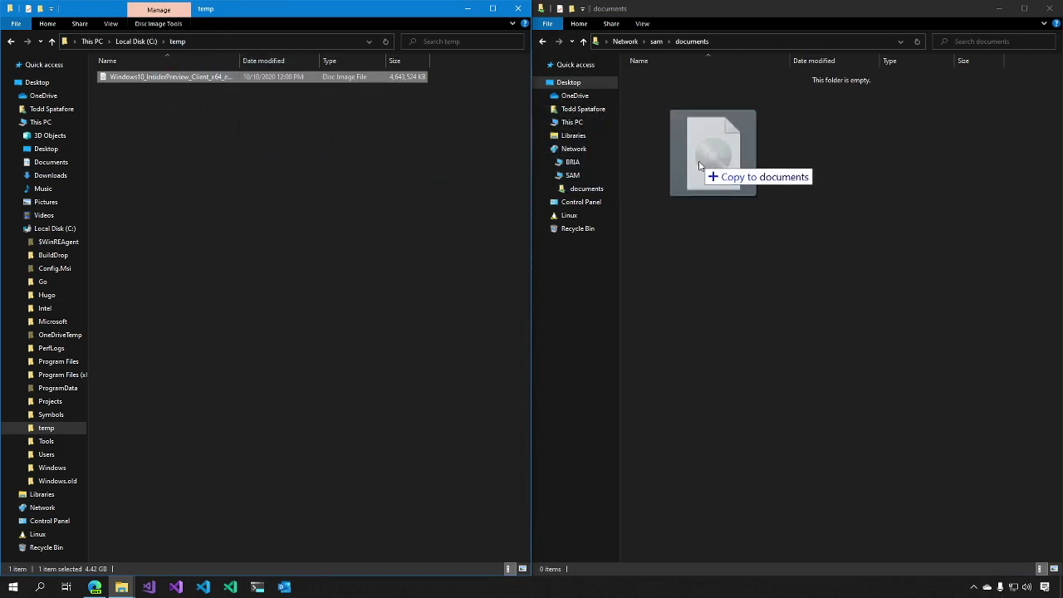
left_click_drag(701, 165, 697, 164)
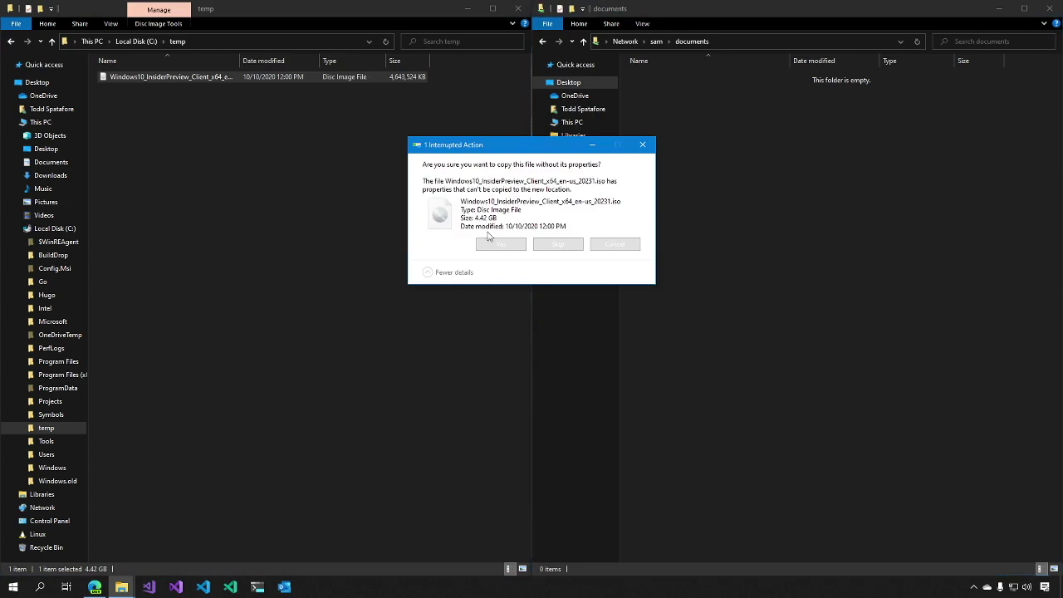
left_click(481, 248)
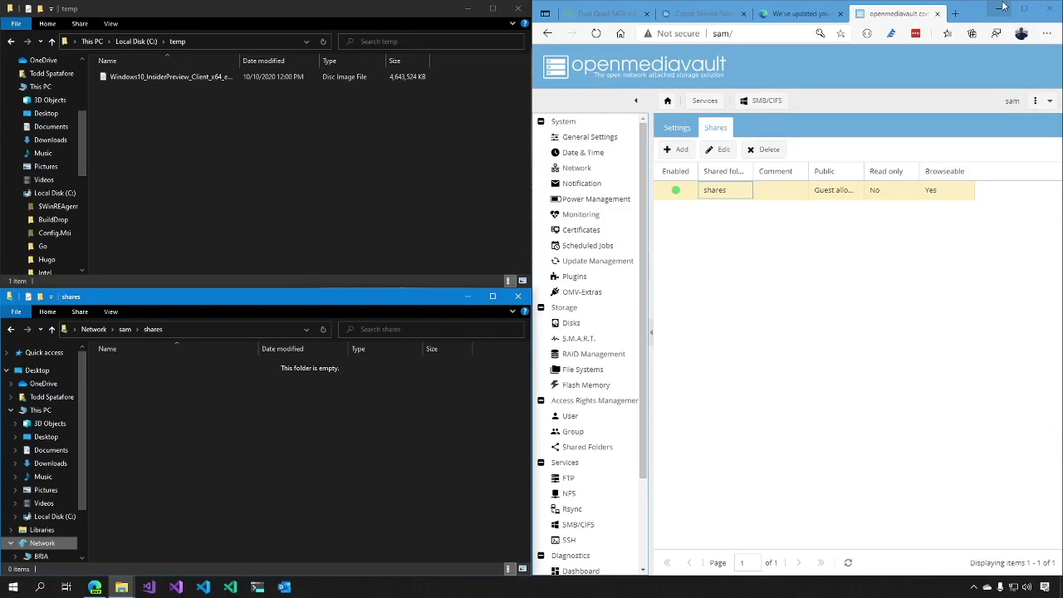
In openmediavault, examine the RAID arrays, file systems and shared folders, and check the network path of the open shares folder
left_click(609, 359)
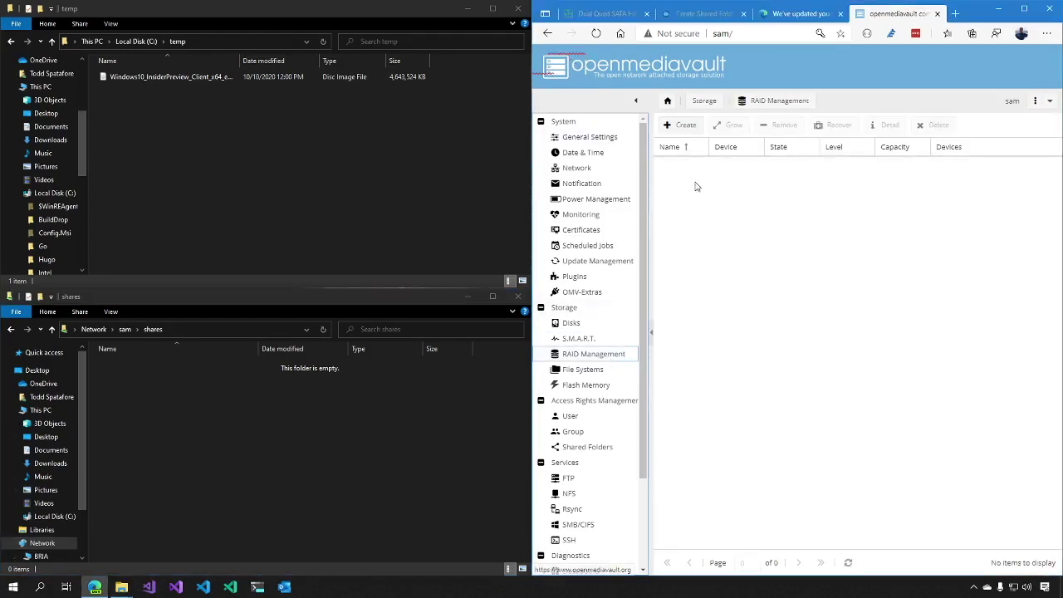
left_click(608, 369)
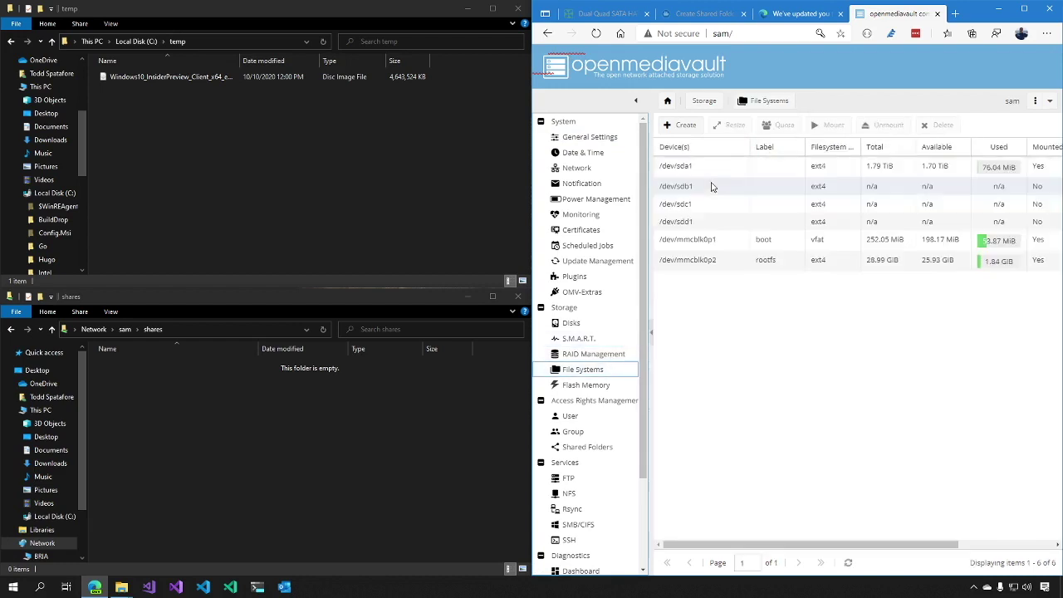
left_click(712, 170)
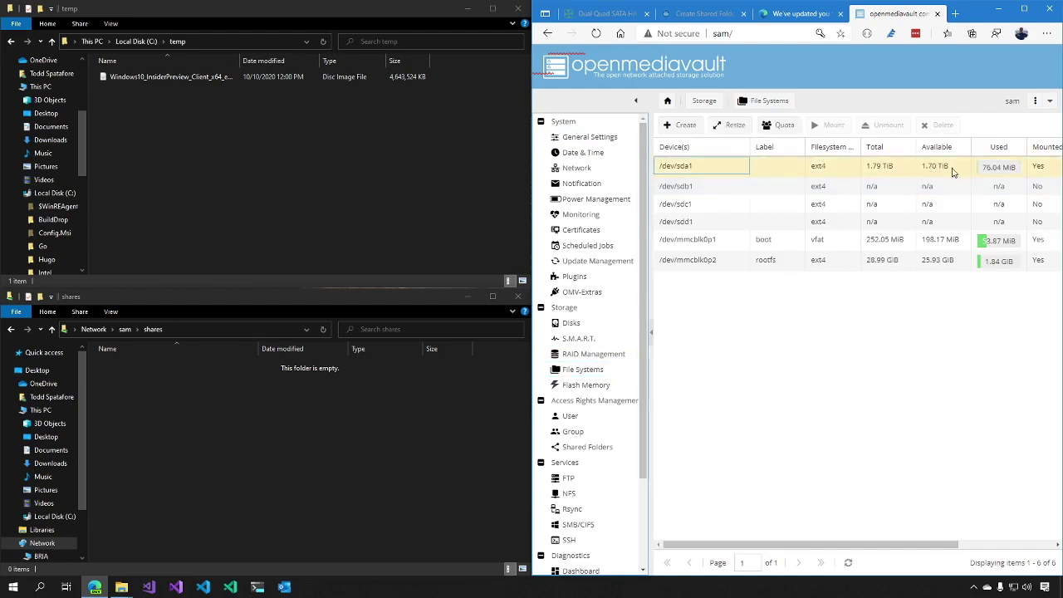
left_click(590, 371)
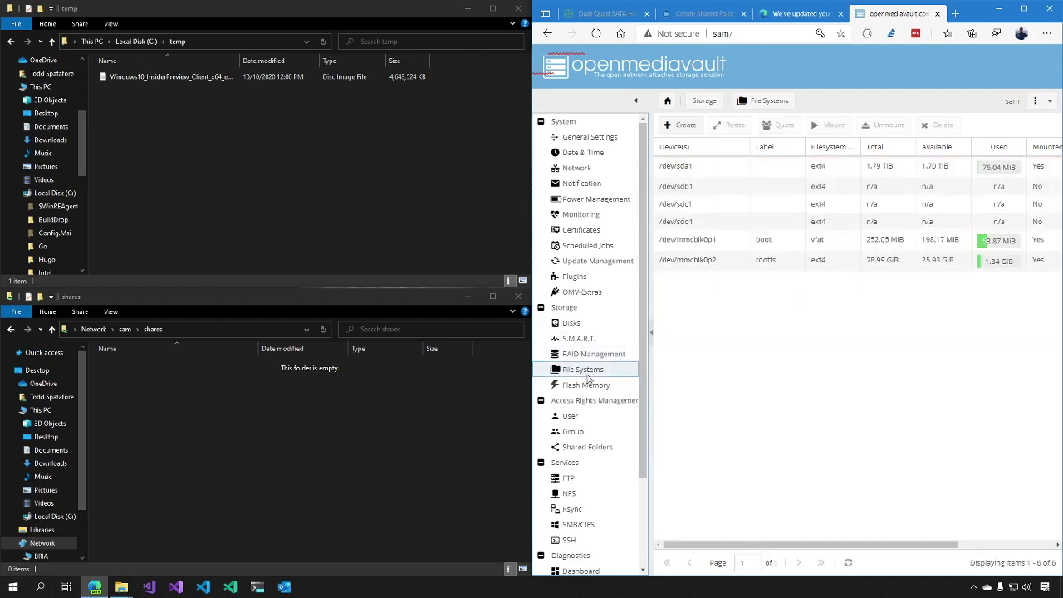
left_click(573, 446)
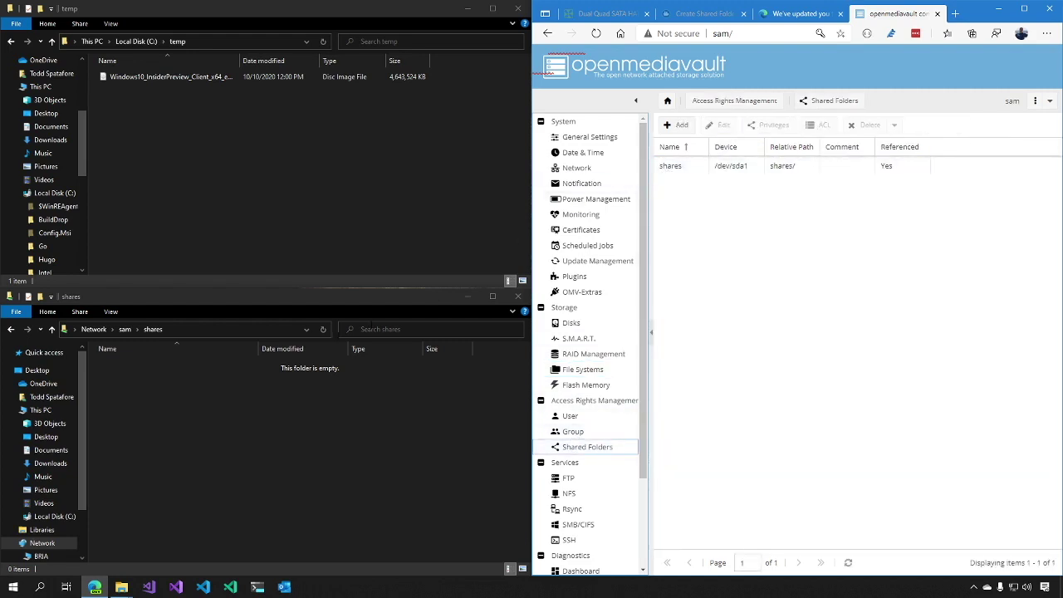
left_click(223, 329)
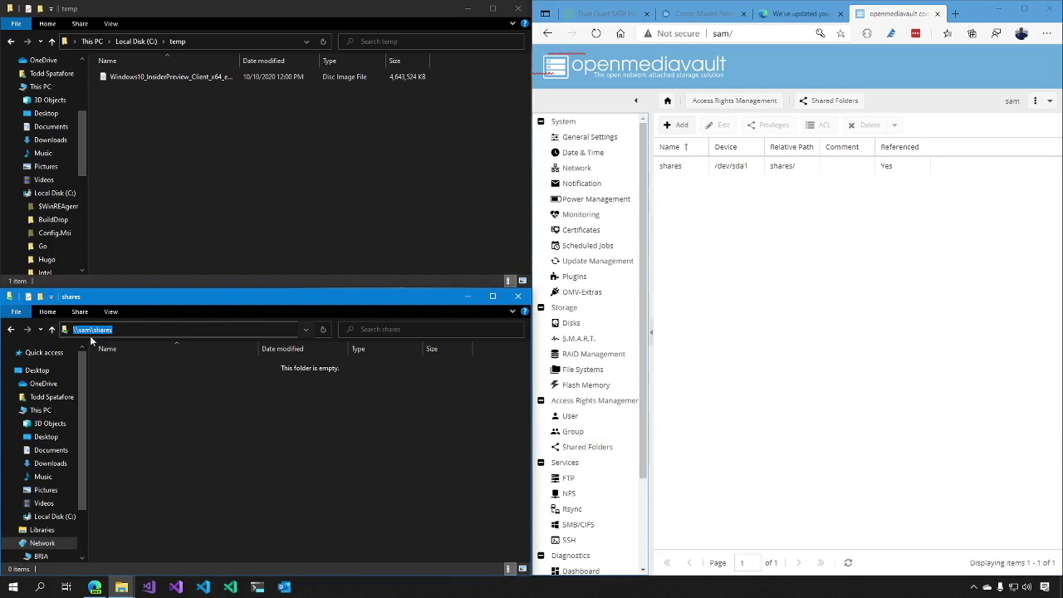
left_click(148, 401)
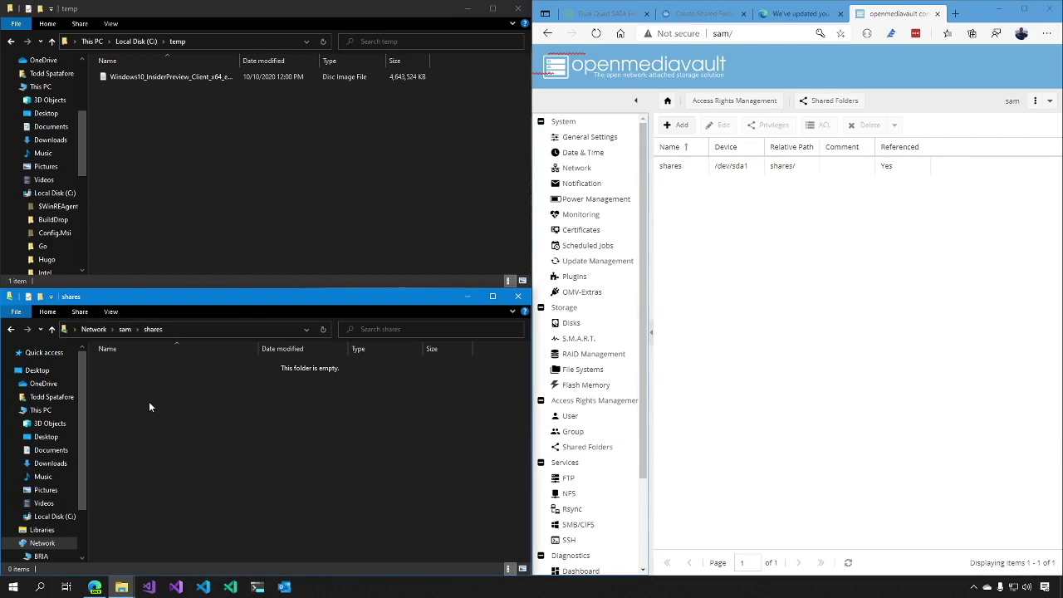
Copy the Windows10_InsiderPreview ISO from C:\temp to \\sam\shares in File Explorer, accepting the copy without its properties
left_click(128, 117)
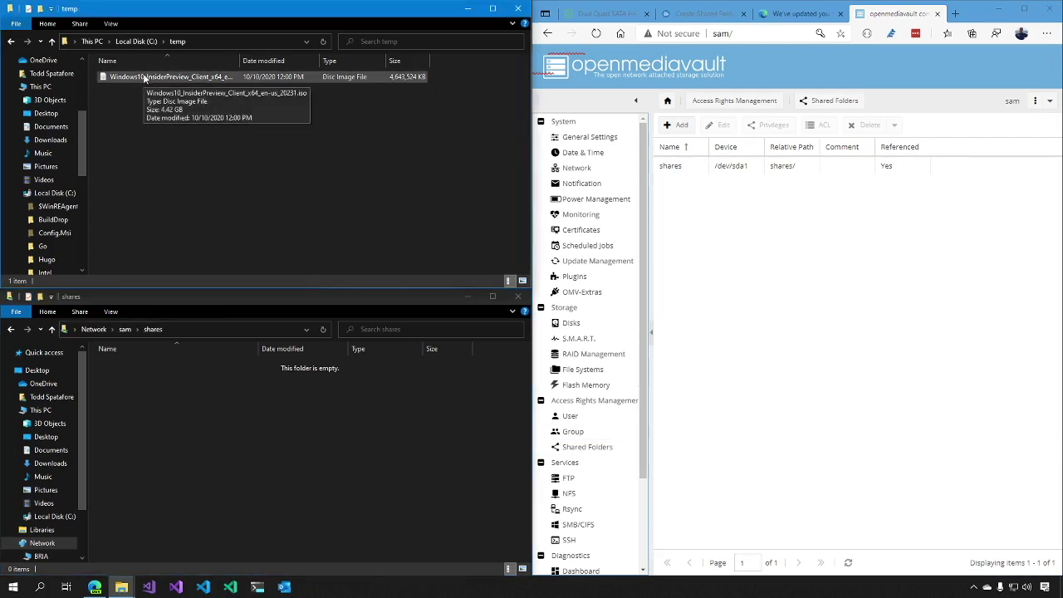
left_click_drag(144, 77, 188, 496)
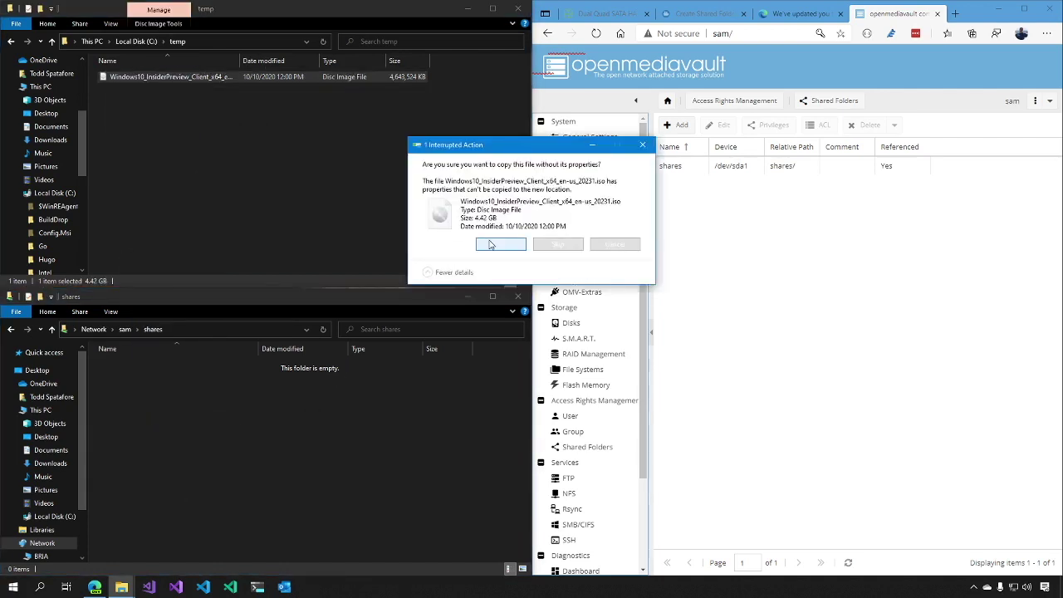
left_click(490, 244)
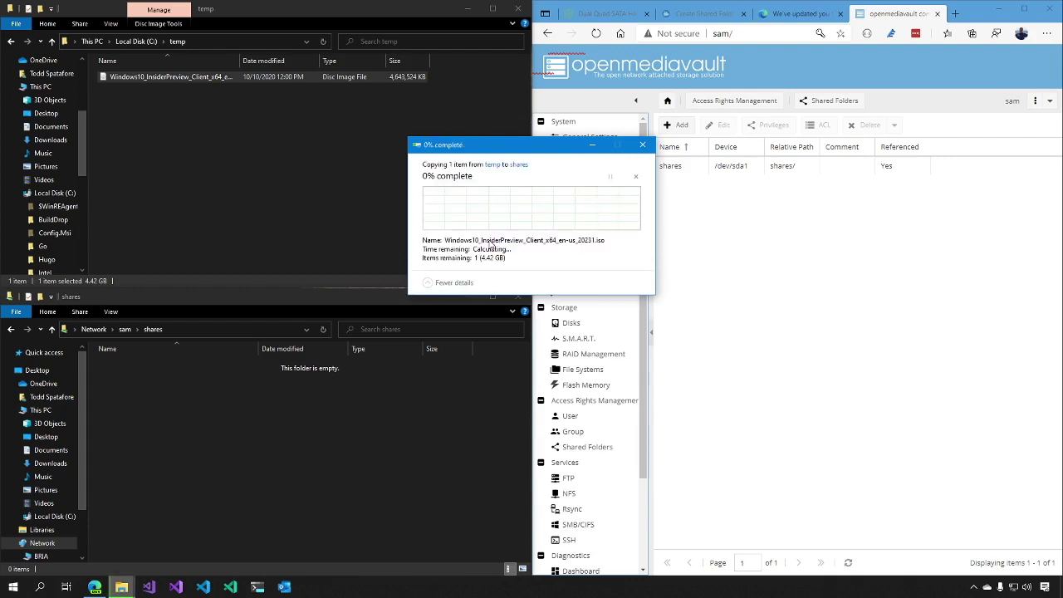